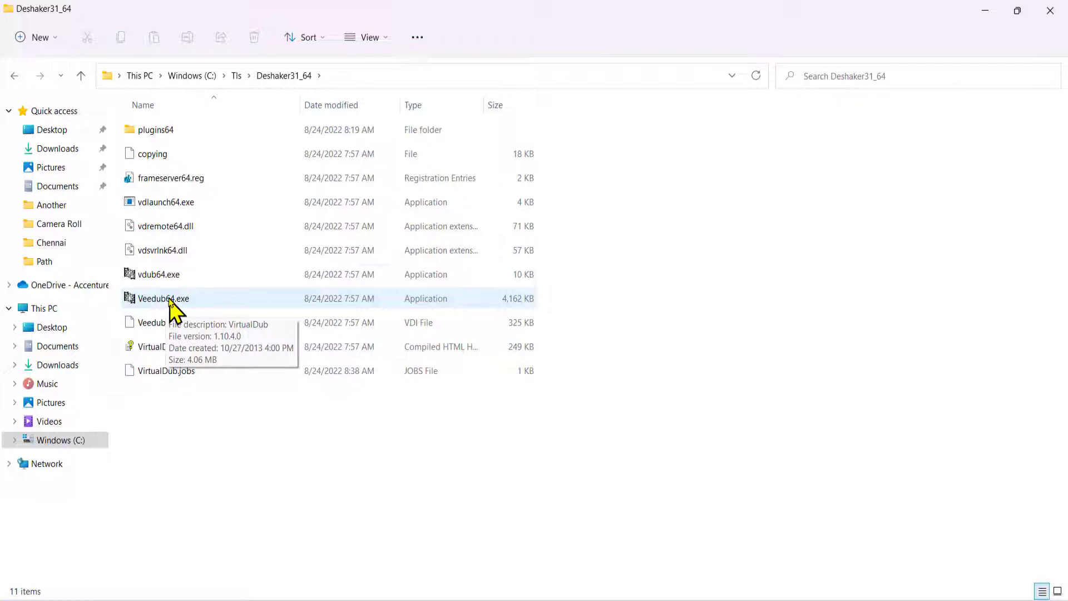
Step: Inspect the plugins64 folder, including the ffdlls and VirtualdubFFMpegPlugin folders, and return to the Deshaker31_64 folder
{"action": "left_click", "coordinate": [174, 135]}
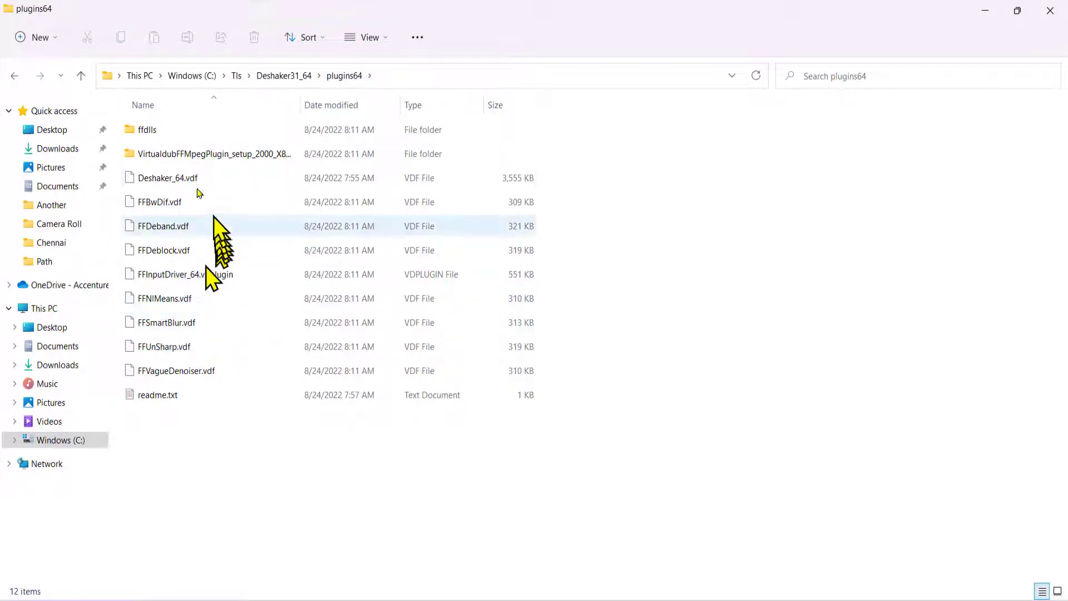
{"action": "left_click", "coordinate": [170, 152]}
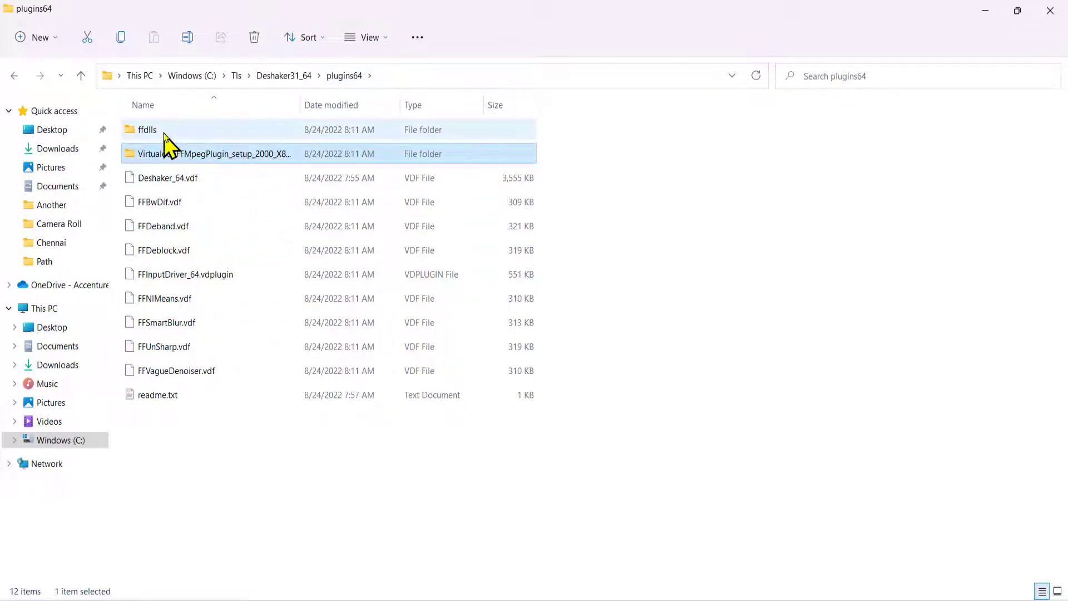
{"action": "left_click", "coordinate": [167, 133], "text": "ctrl"}
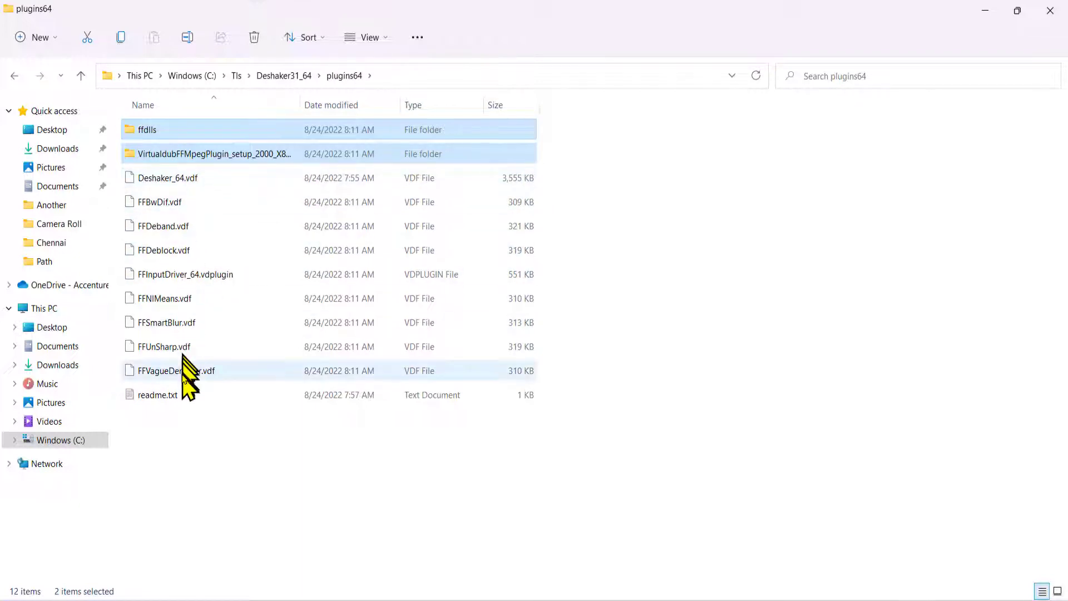
{"action": "left_click", "coordinate": [284, 78]}
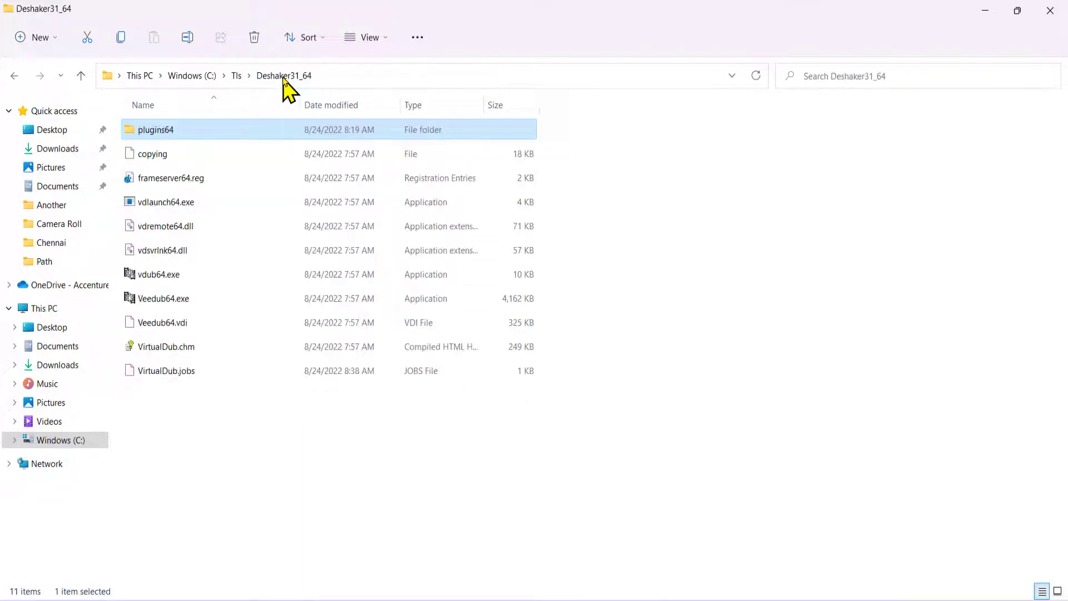
Step: Launch Veedub64.exe from the Deshaker31_64 folder and load the video Monas.mp4 into it
{"action": "left_click", "coordinate": [228, 301]}
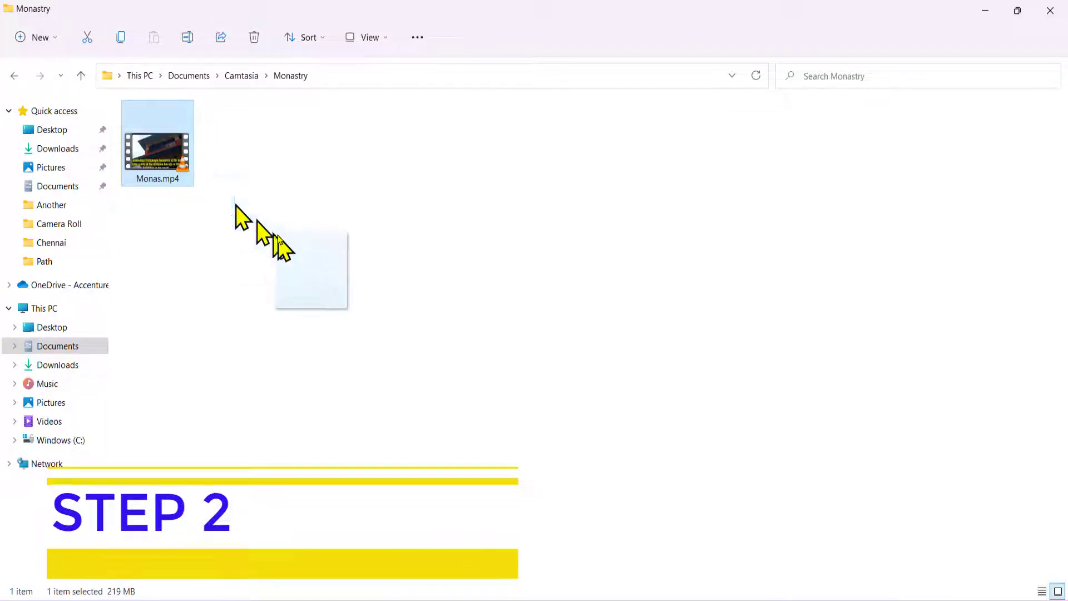
{"action": "left_click_drag", "start_coordinate": [276, 233], "coordinate": [281, 238]}
{"action": "key", "text": "alt+Tab"}
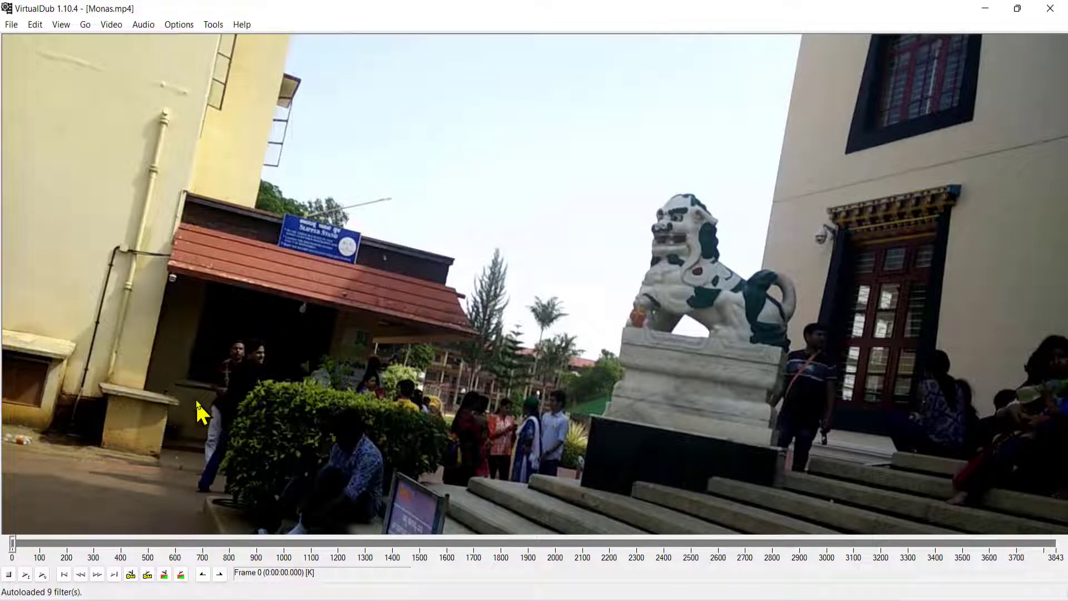
Step: Set the zoom of both the input and output video panes to 50%
{"action": "right_click", "coordinate": [188, 184]}
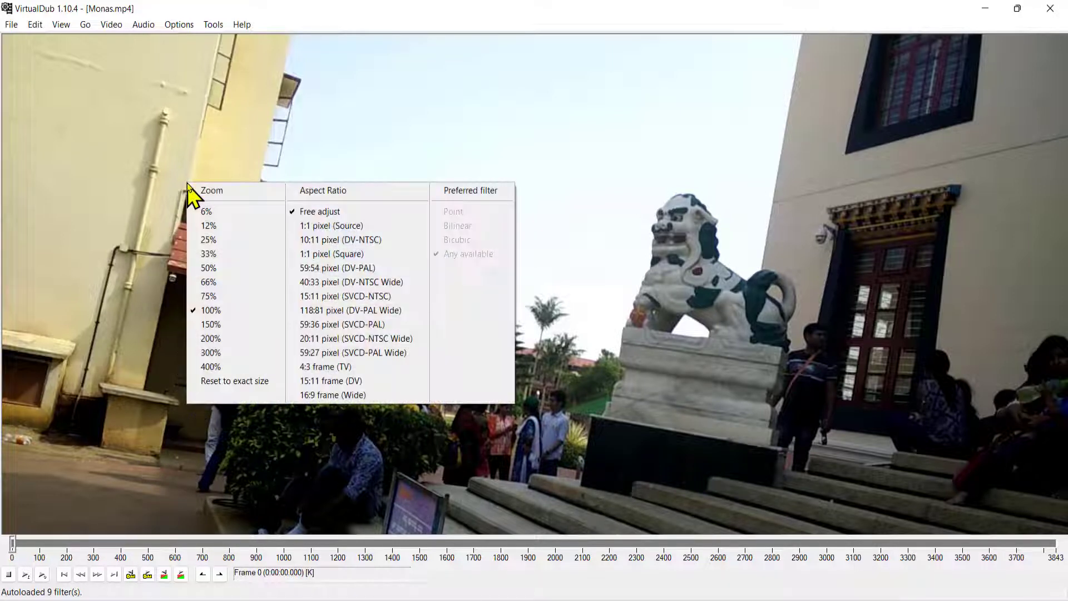
{"action": "left_click", "coordinate": [214, 270]}
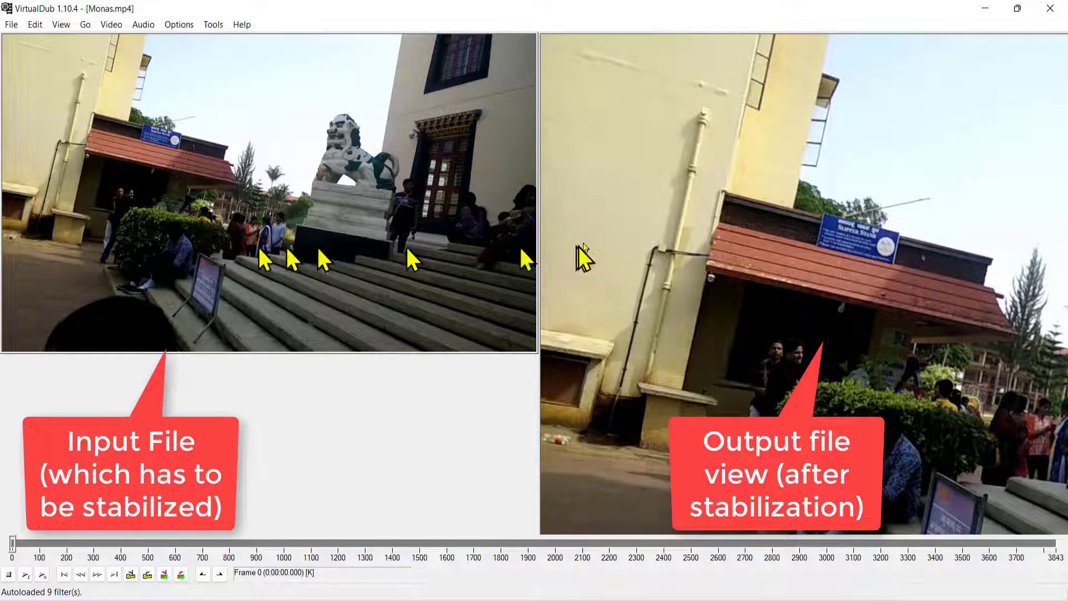
{"action": "right_click", "coordinate": [671, 189]}
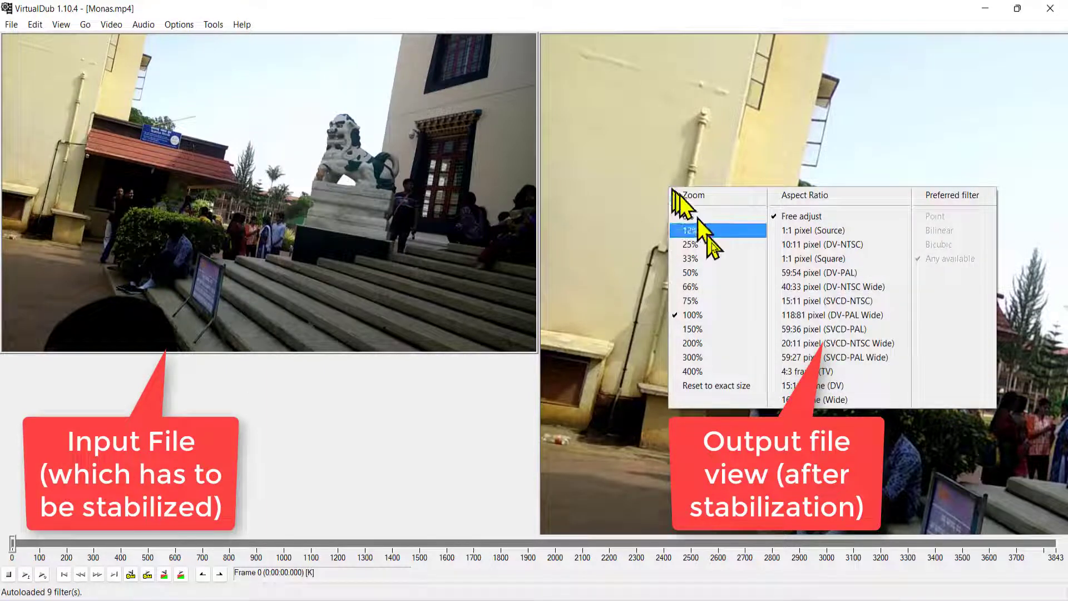
{"action": "left_click", "coordinate": [729, 274]}
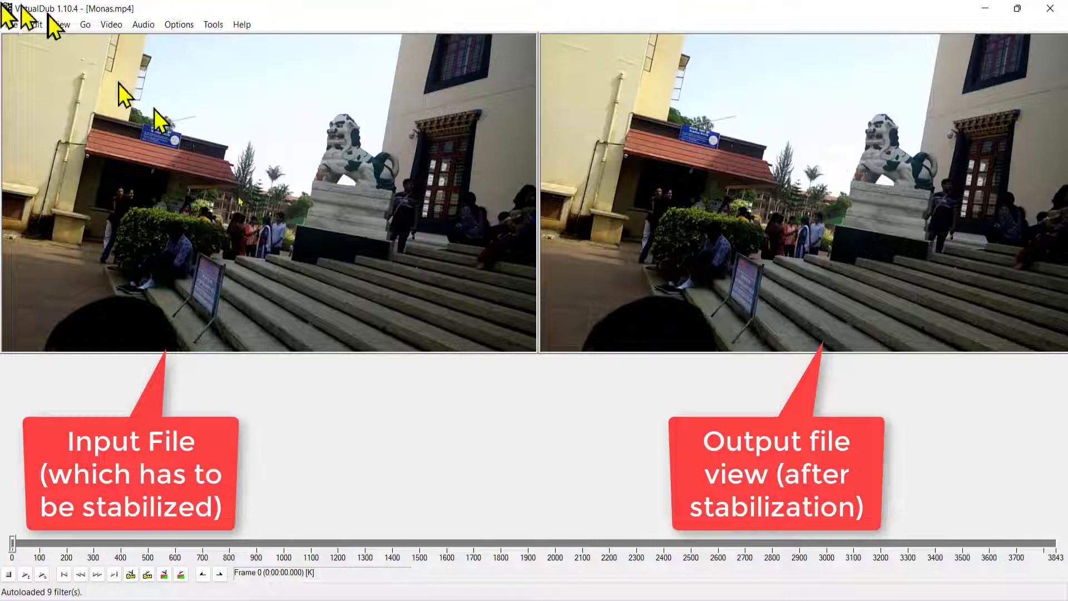
Step: Add the Deshaker v3.1 filter to the video's filter list and open its settings
{"action": "left_click", "coordinate": [120, 27]}
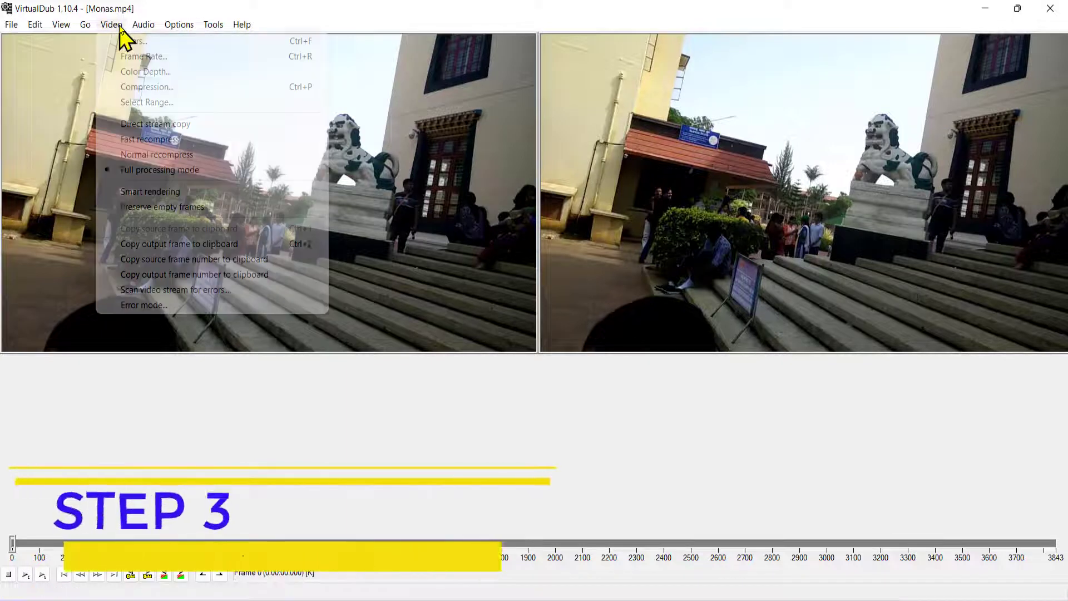
{"action": "left_click", "coordinate": [120, 42]}
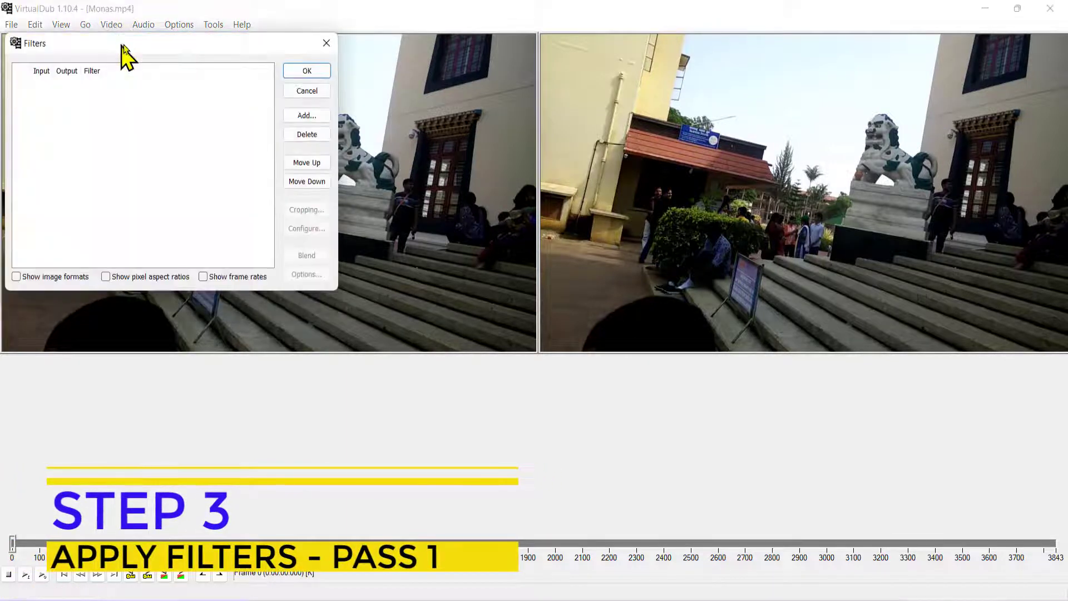
{"action": "left_click_drag", "start_coordinate": [176, 44], "coordinate": [353, 125]}
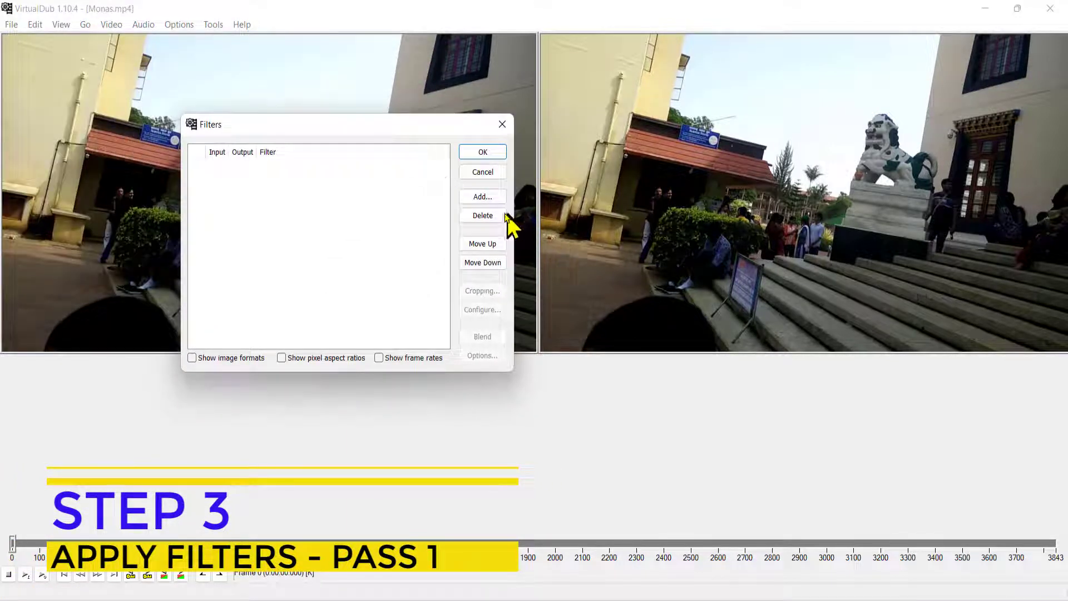
{"action": "left_click", "coordinate": [485, 197]}
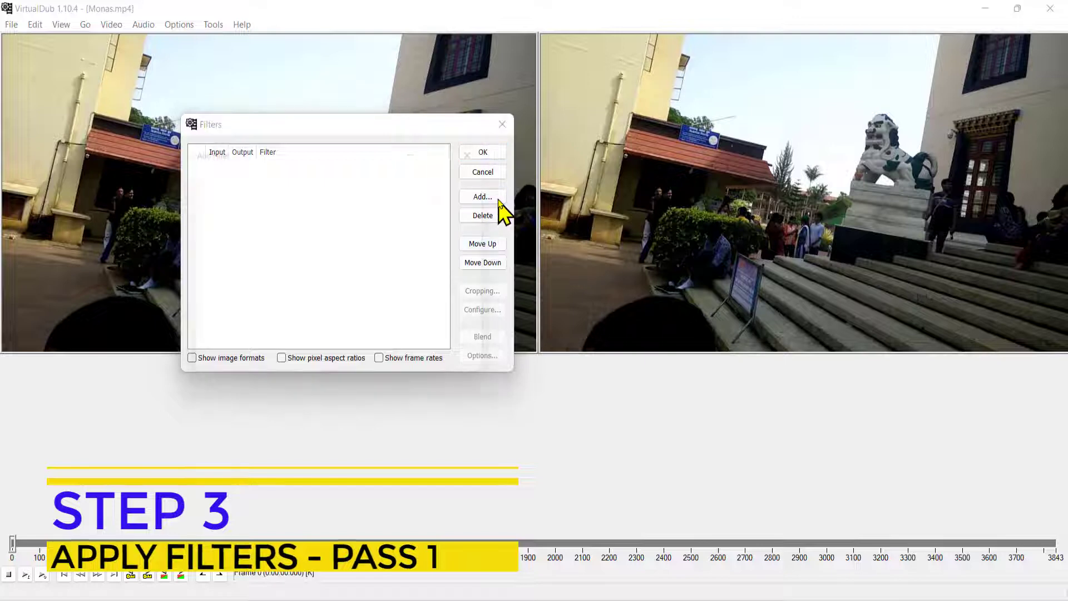
{"action": "scroll", "coordinate": [272, 276], "scroll_direction": "down", "scroll_amount": 6}
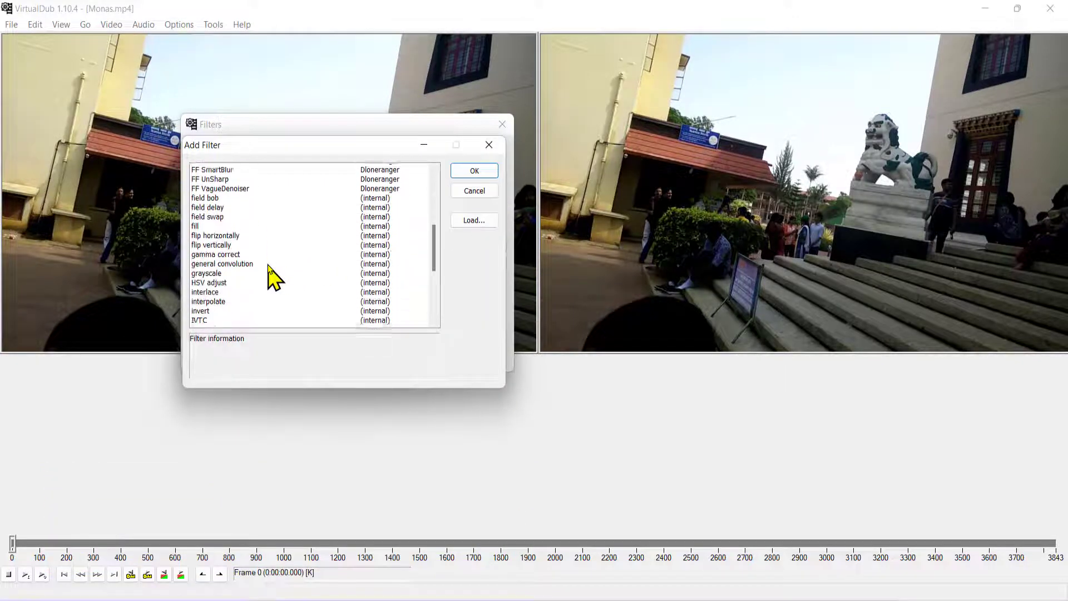
{"action": "scroll", "coordinate": [269, 266], "scroll_direction": "up", "scroll_amount": 4}
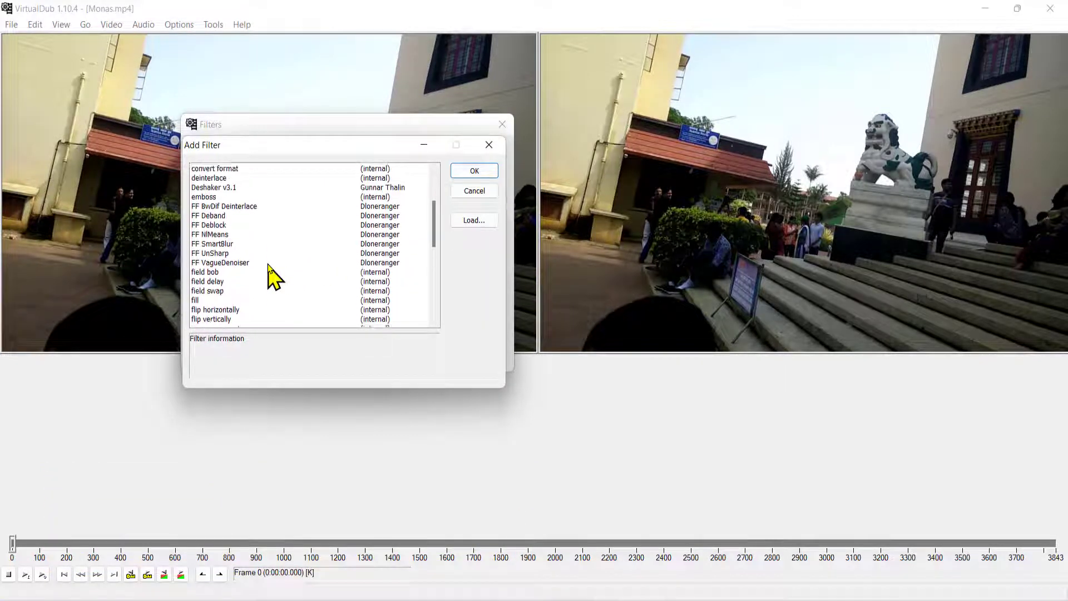
{"action": "left_click", "coordinate": [241, 226]}
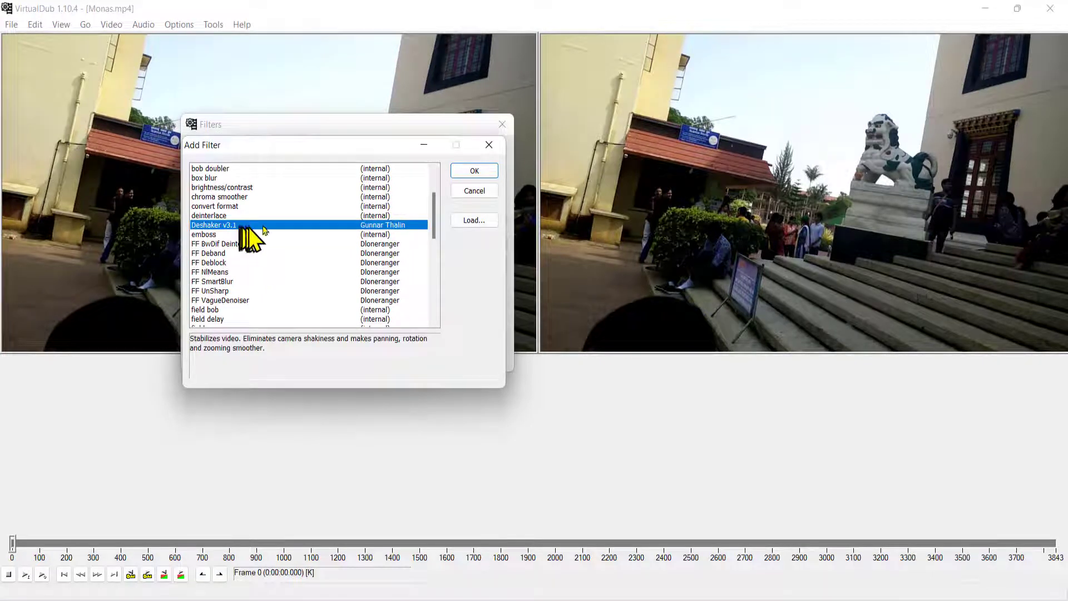
{"action": "left_click", "coordinate": [478, 171]}
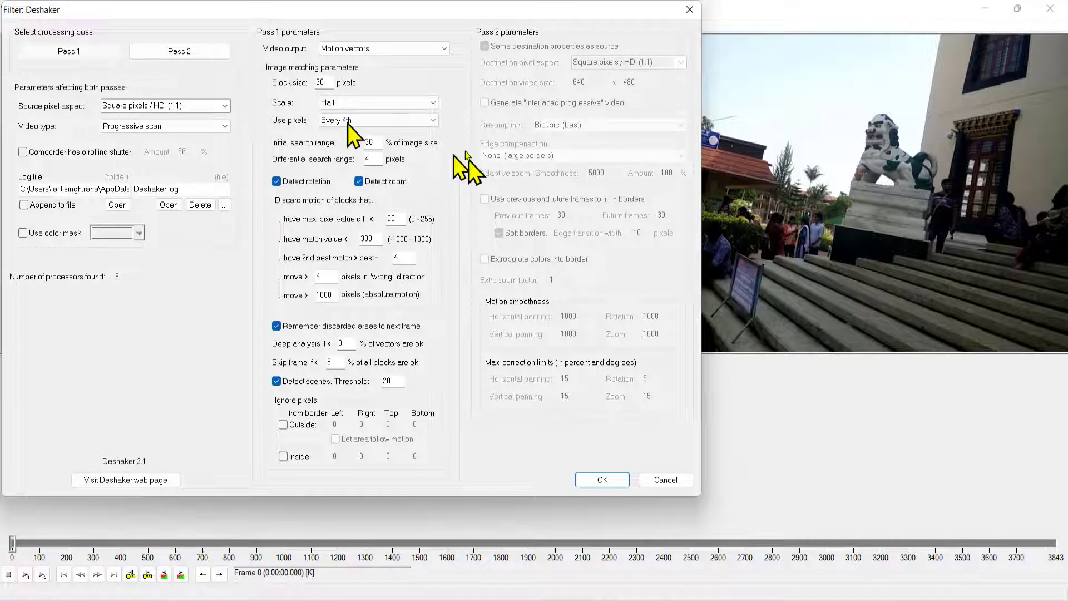
Step: Set the Deshaker Pass 1 scale to Full (most precise) and apply the filter to the video
{"action": "left_click", "coordinate": [428, 102]}
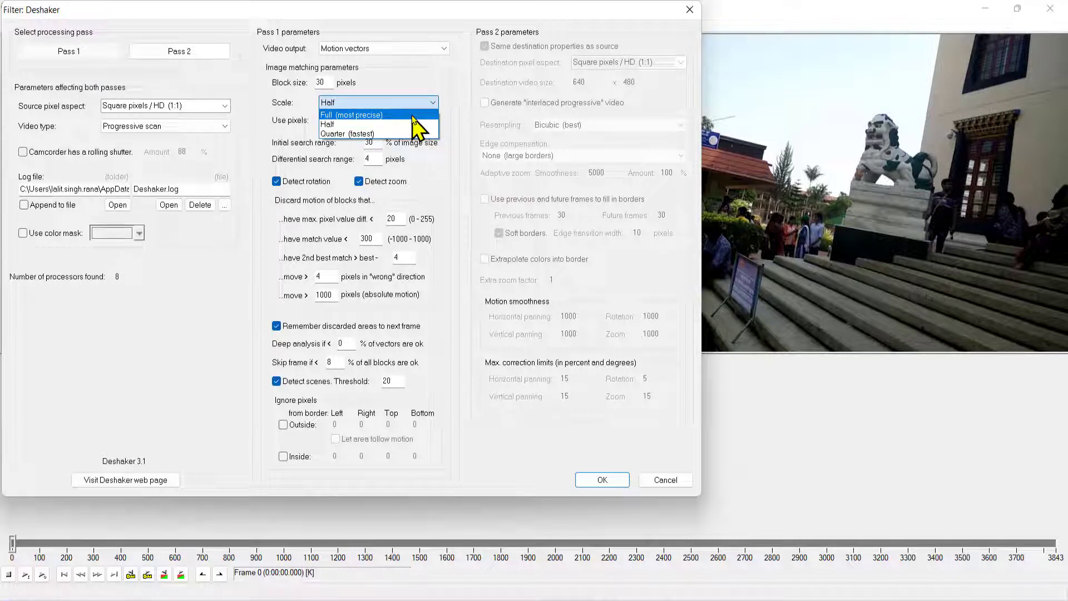
{"action": "left_click", "coordinate": [413, 116]}
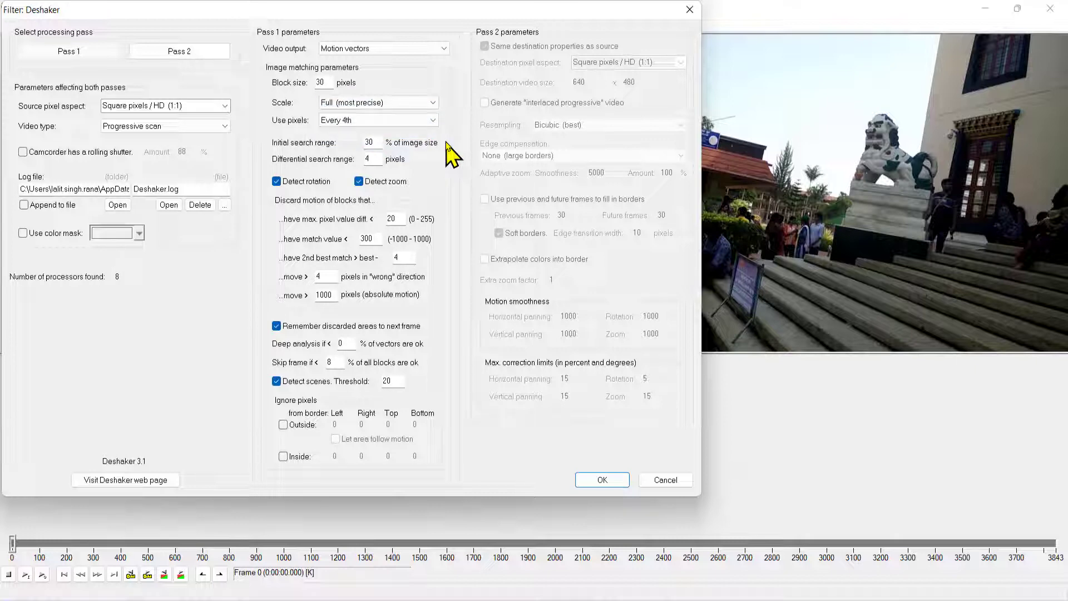
{"action": "left_click", "coordinate": [592, 482]}
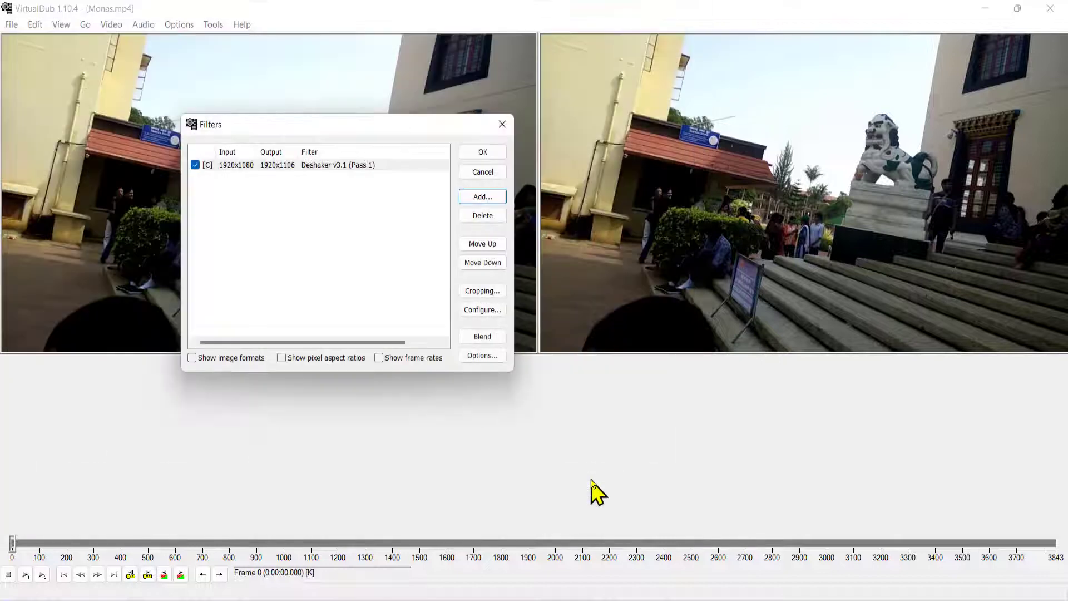
{"action": "left_click", "coordinate": [479, 153]}
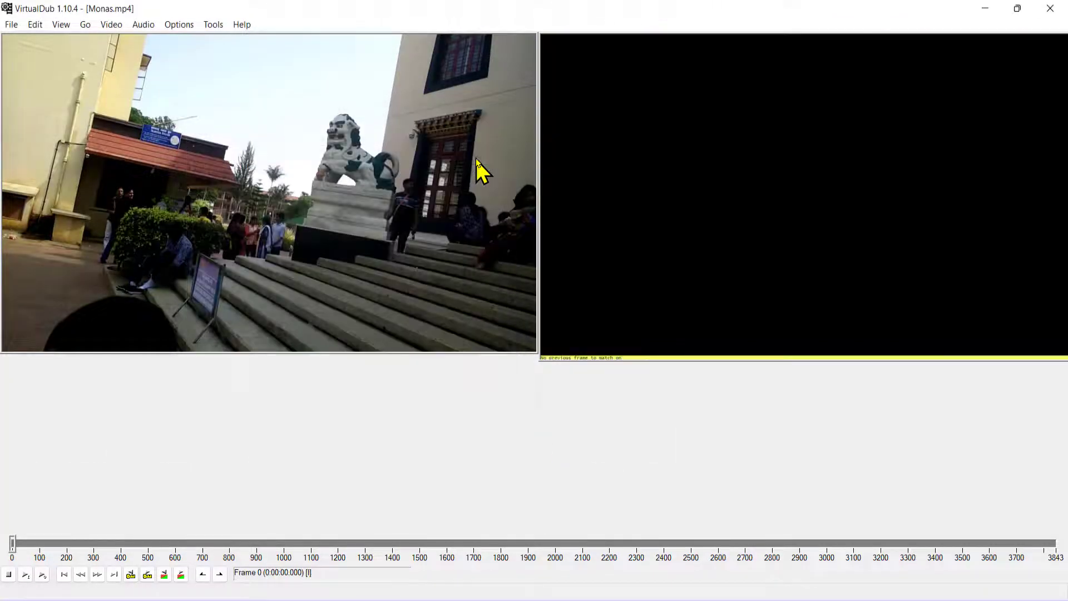
Step: Run the video analysis pass with the Deshaker Pass 1 filter and abort it partway
{"action": "left_click", "coordinate": [11, 26]}
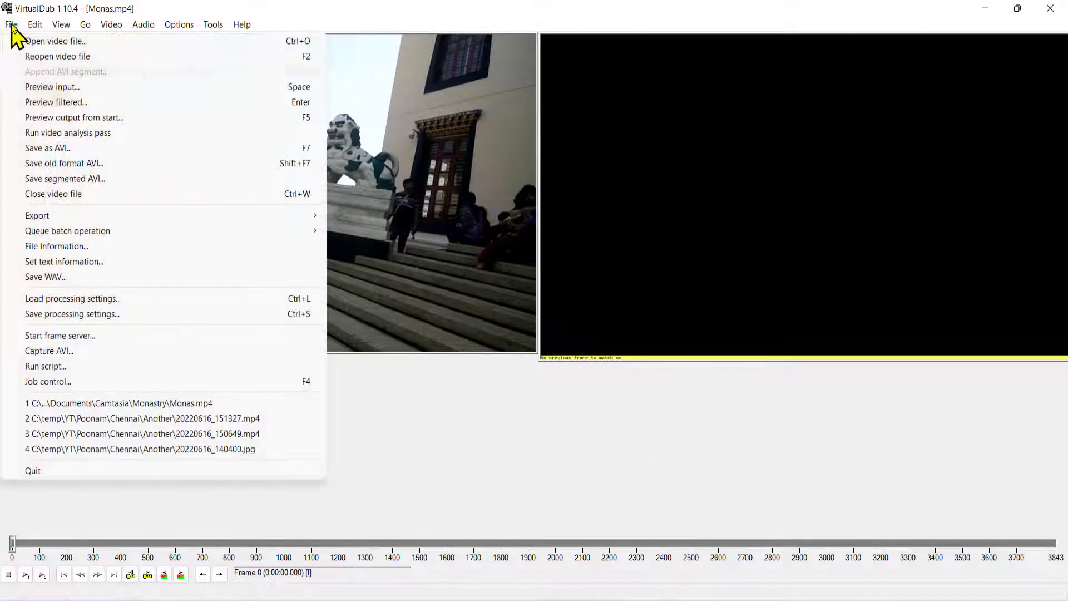
{"action": "left_click", "coordinate": [83, 136]}
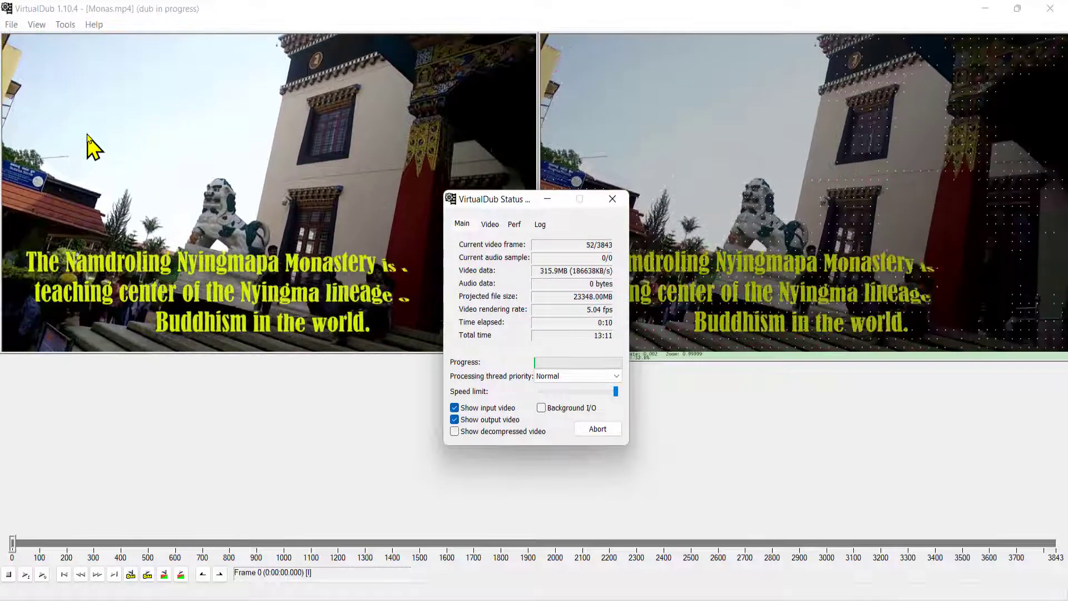
{"action": "left_click", "coordinate": [598, 429]}
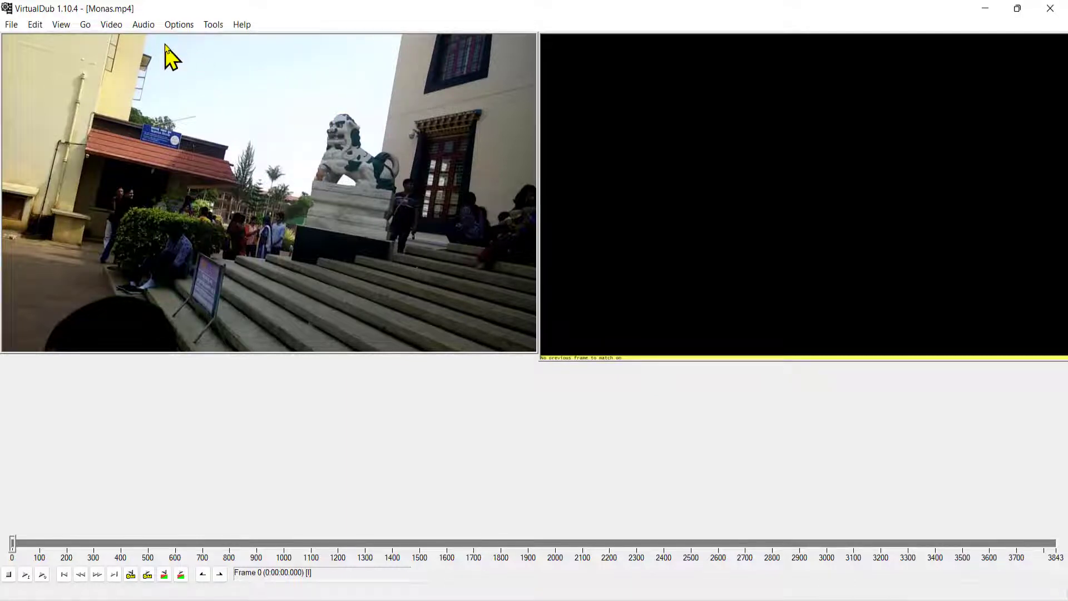
Step: Add a second Deshaker v3.1 filter to the filter list, alongside the existing Pass 1 entry
{"action": "left_click", "coordinate": [118, 26]}
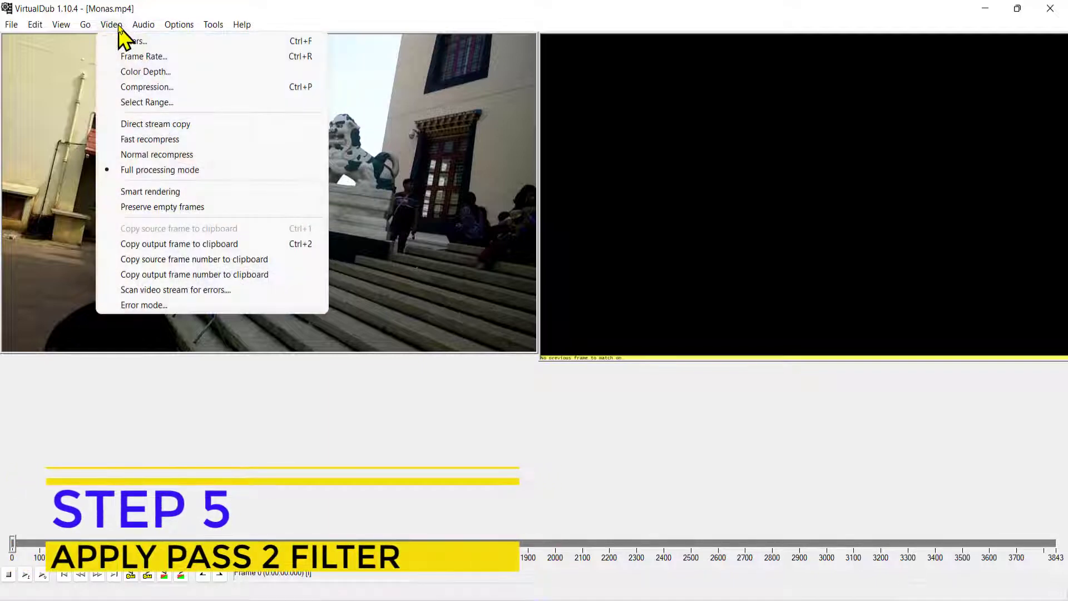
{"action": "left_click", "coordinate": [121, 42]}
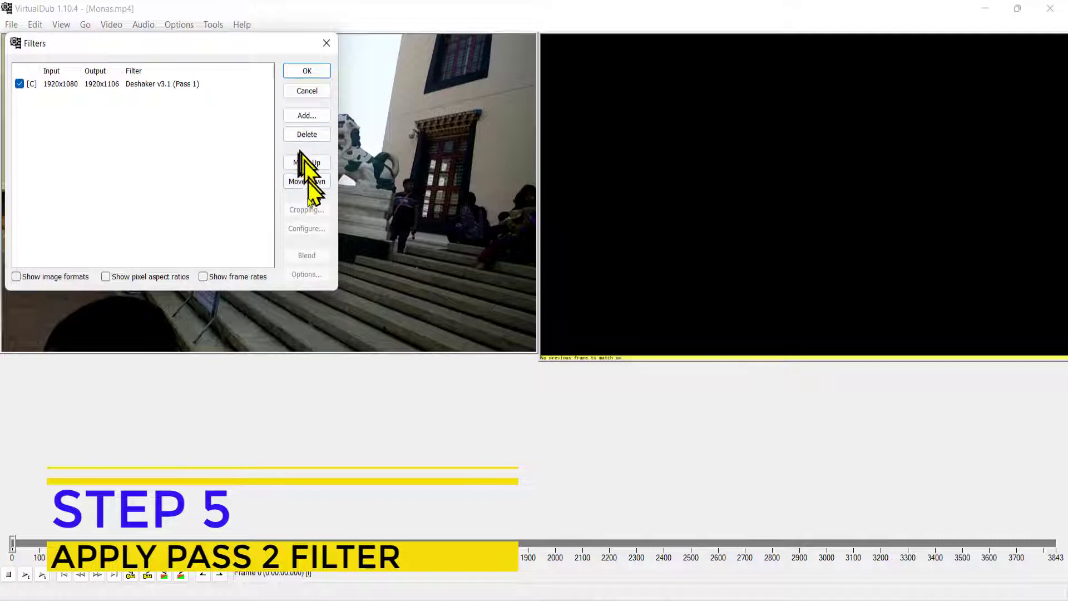
{"action": "left_click", "coordinate": [306, 116]}
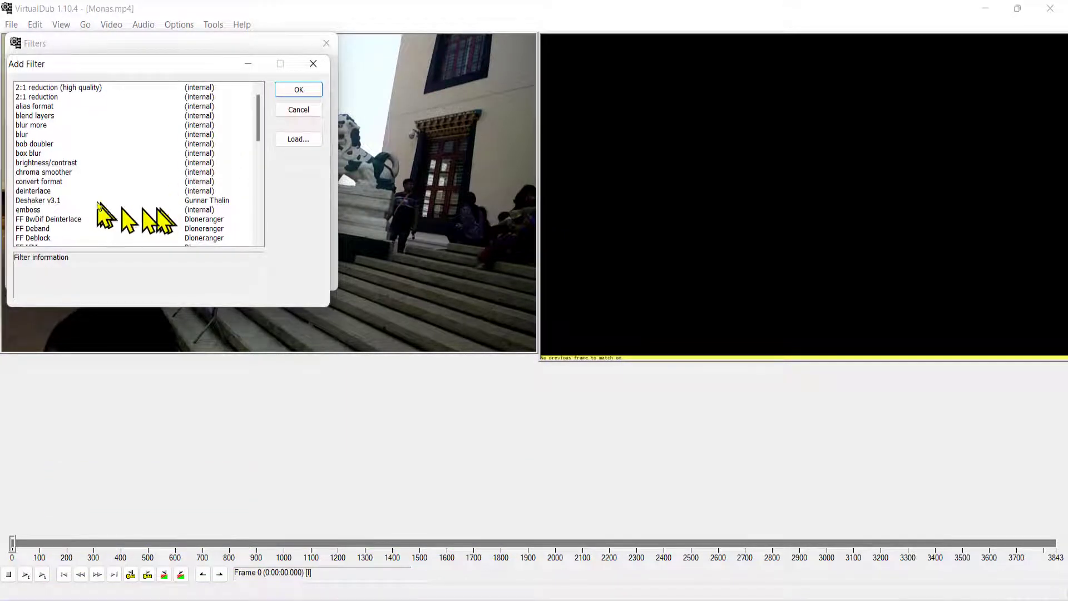
{"action": "left_click", "coordinate": [31, 202]}
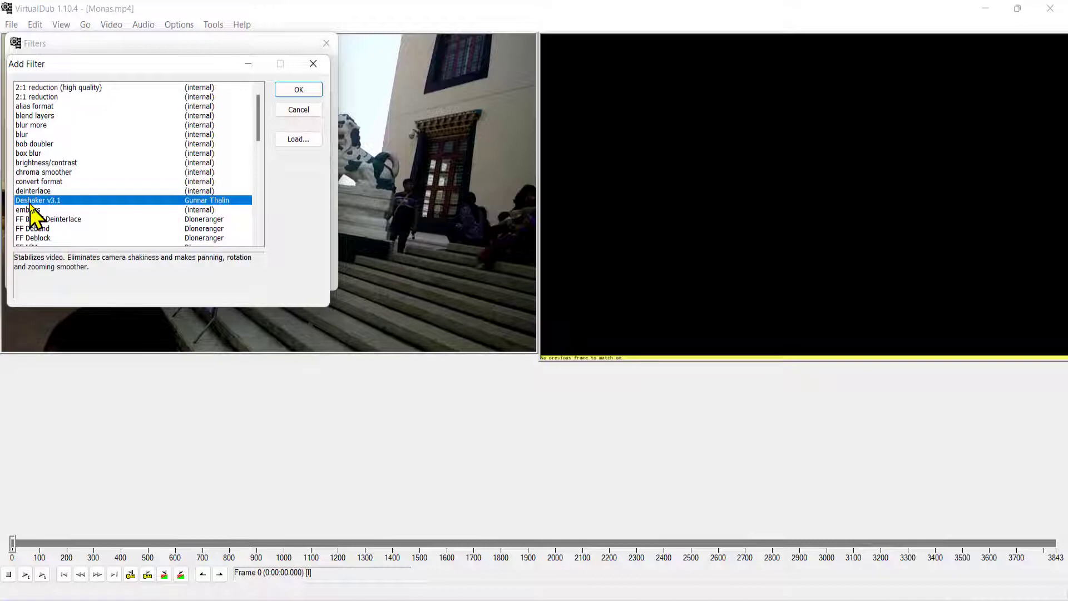
{"action": "left_click", "coordinate": [284, 90]}
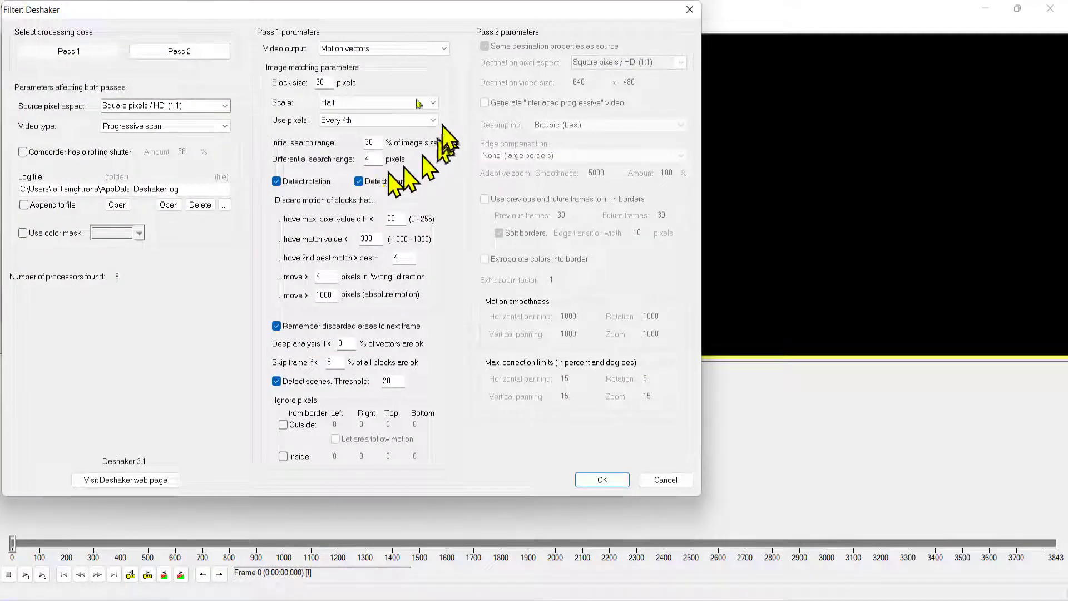
Step: Switch the new Deshaker filter to Pass 2 with edge compensation Adaptive zoom average + fixed zoom (no borders)
{"action": "left_click", "coordinate": [144, 56]}
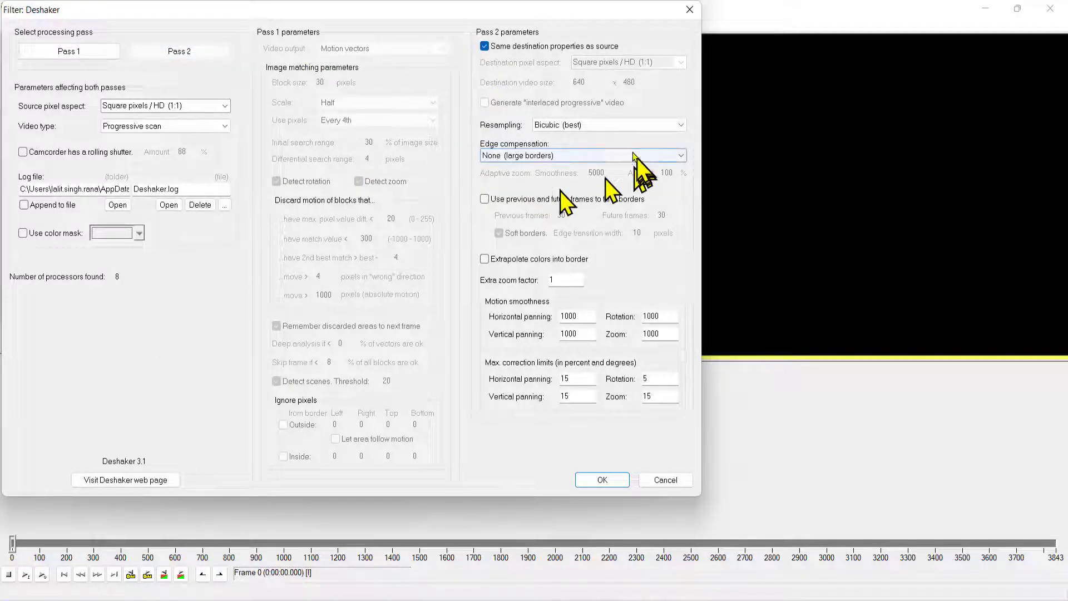
{"action": "left_click", "coordinate": [594, 156]}
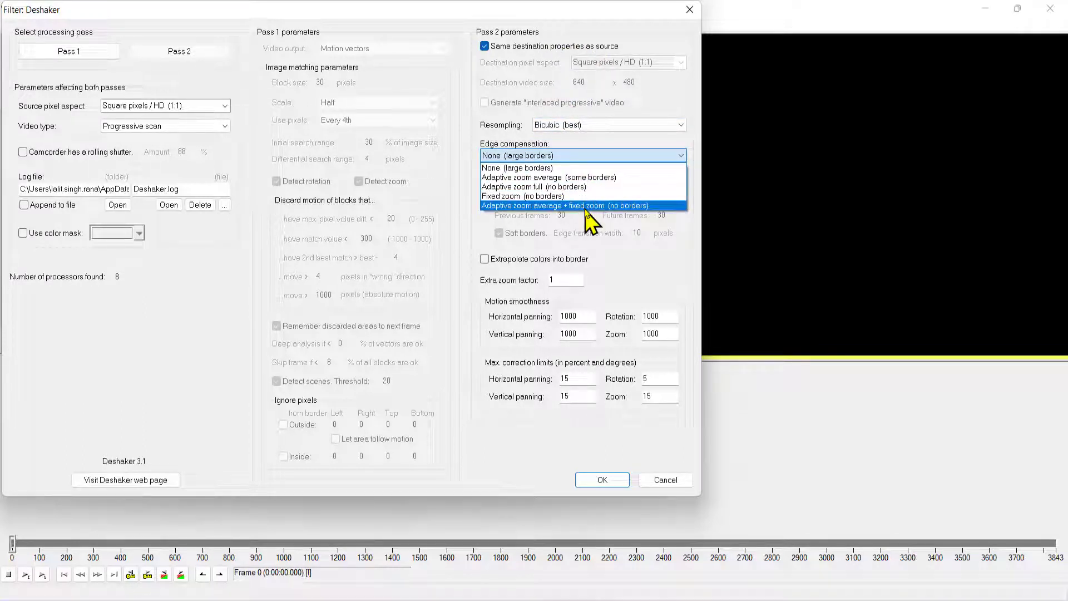
{"action": "left_click", "coordinate": [586, 205]}
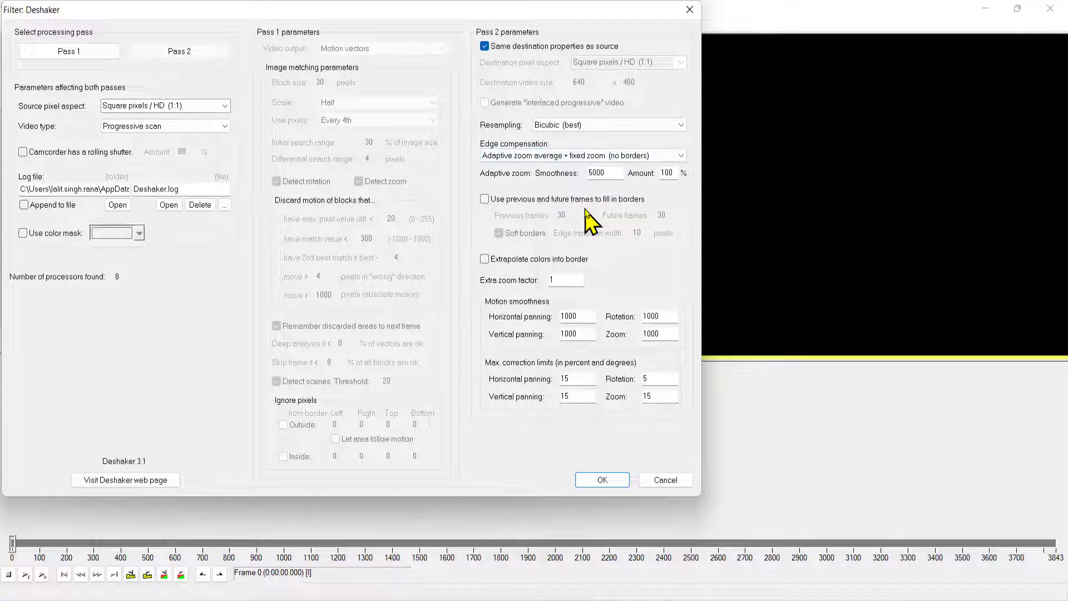
{"action": "left_click", "coordinate": [606, 156]}
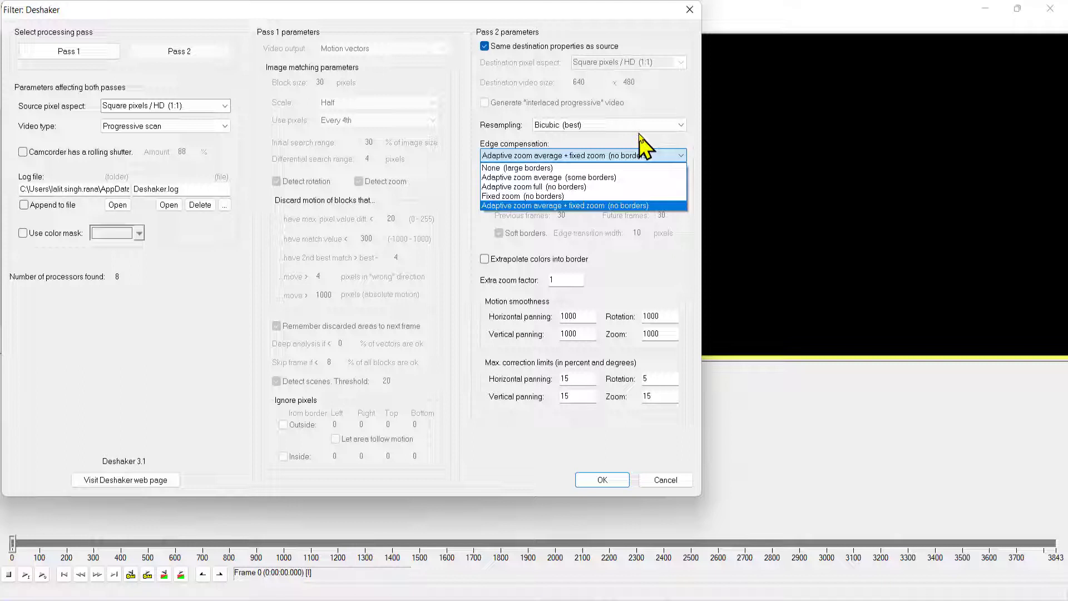
{"action": "left_click", "coordinate": [681, 250]}
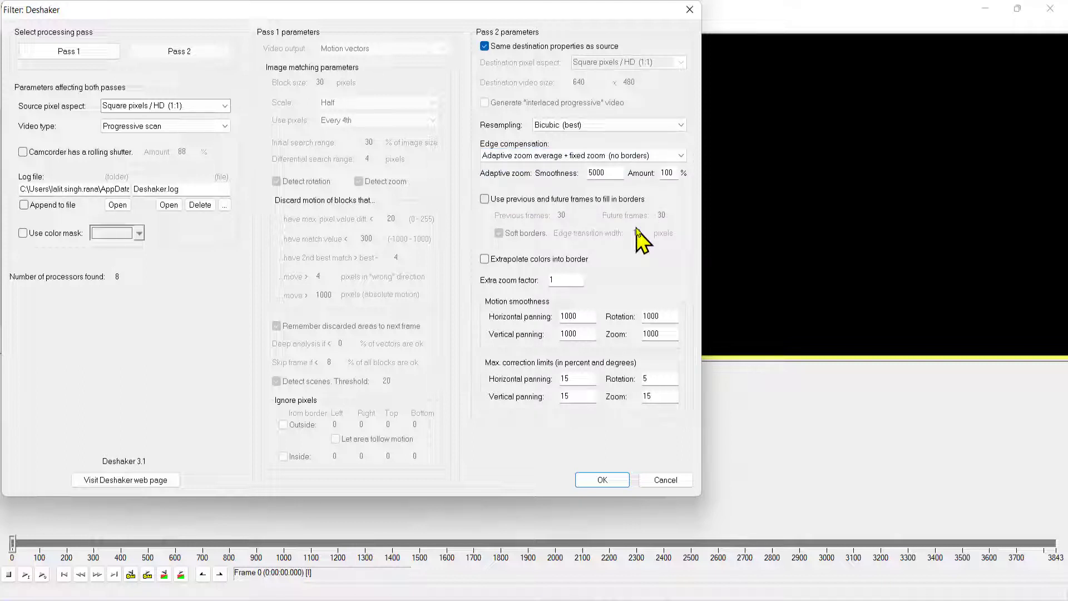
Step: Accept the Deshaker Pass 2 settings, disable the Pass 1 filter and apply the filter list with only Pass 2 enabled
{"action": "left_click", "coordinate": [603, 480]}
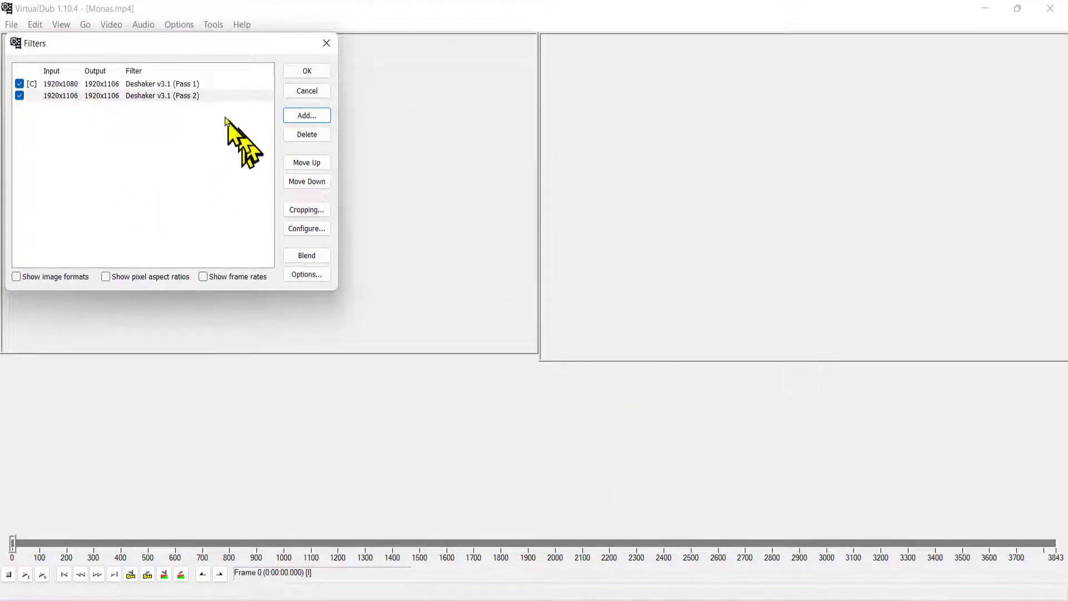
{"action": "left_click", "coordinate": [19, 83]}
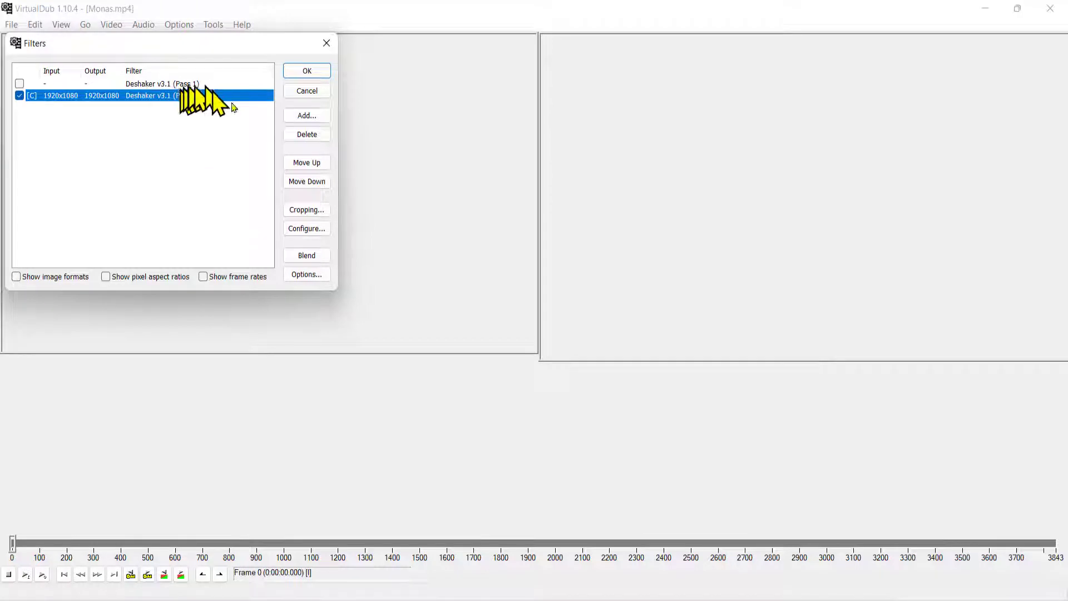
{"action": "left_click", "coordinate": [307, 71]}
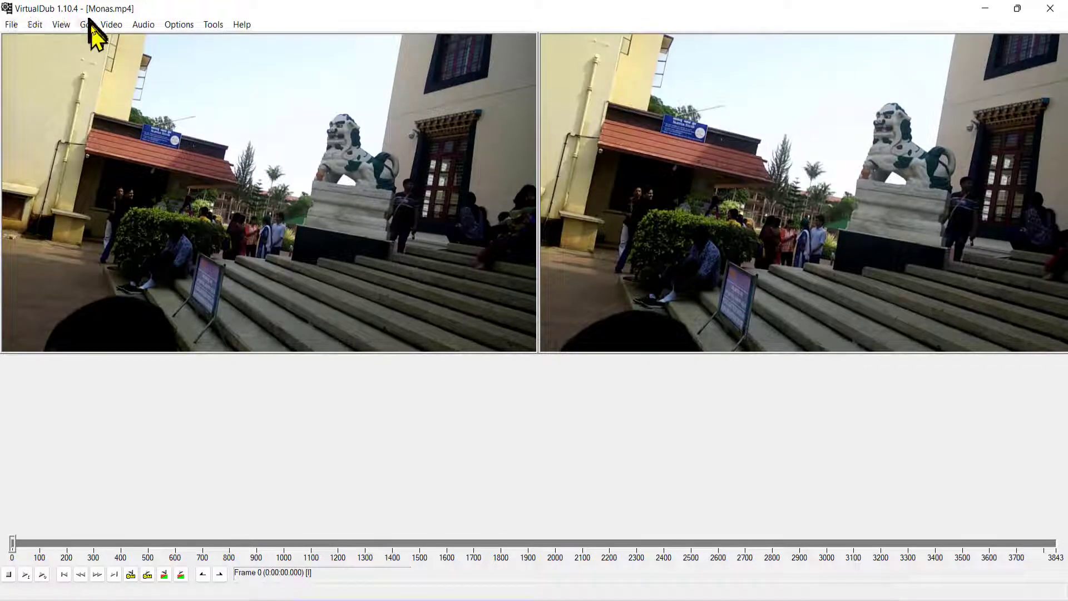
Step: Set the video compression to the x264vfw - H.264/MPEG-4 AVC codec, accepting its configuration with ratefactor 1.0 and VirtualDub Hack enabled
{"action": "left_click", "coordinate": [105, 28]}
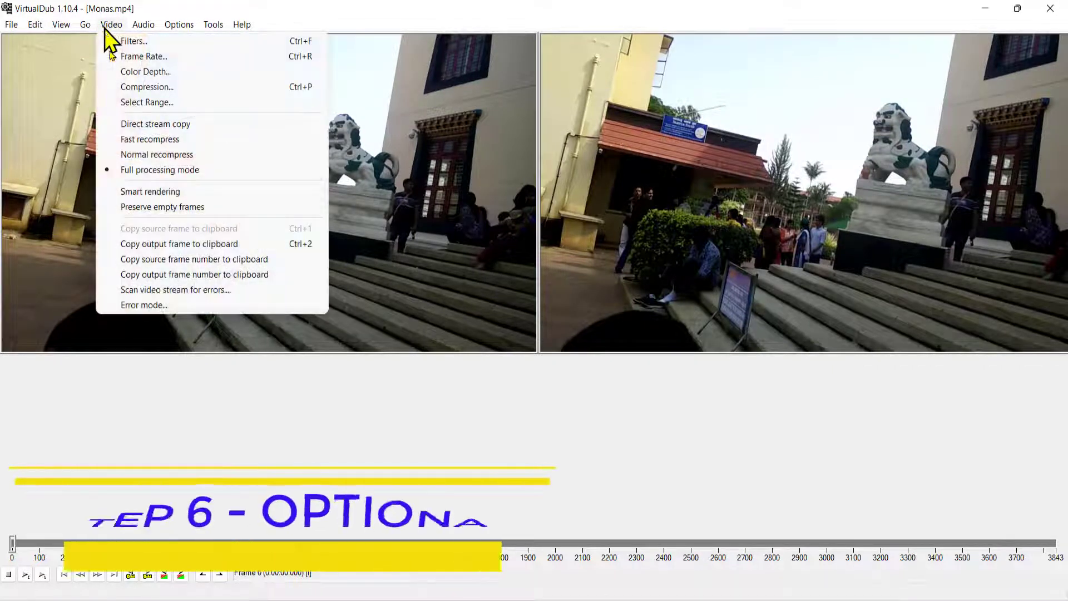
{"action": "left_click", "coordinate": [130, 87]}
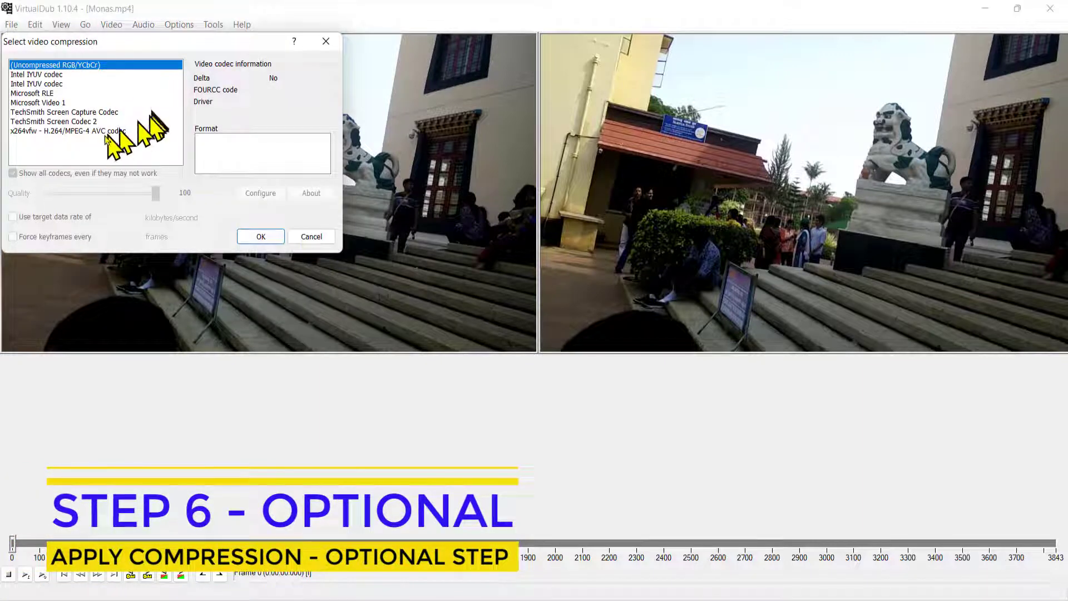
{"action": "left_click", "coordinate": [105, 132]}
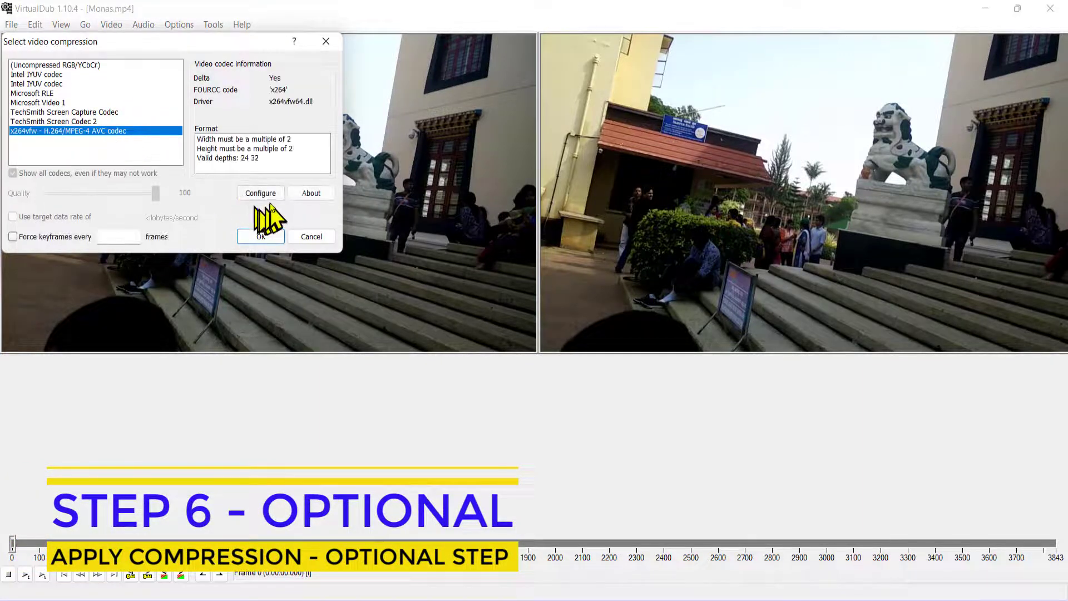
{"action": "left_click", "coordinate": [260, 193]}
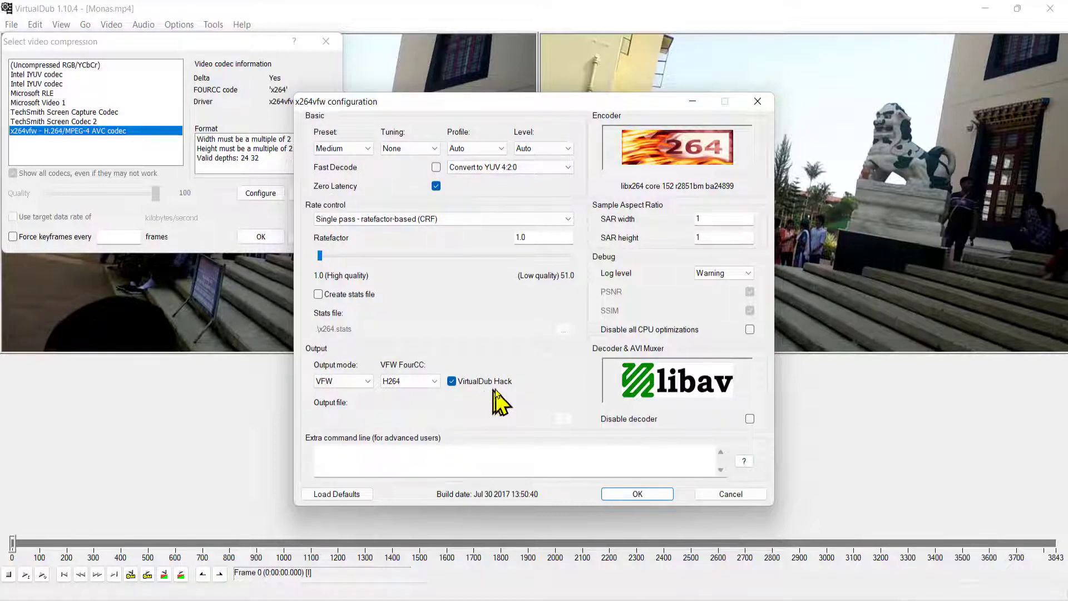
{"action": "left_click", "coordinate": [639, 495]}
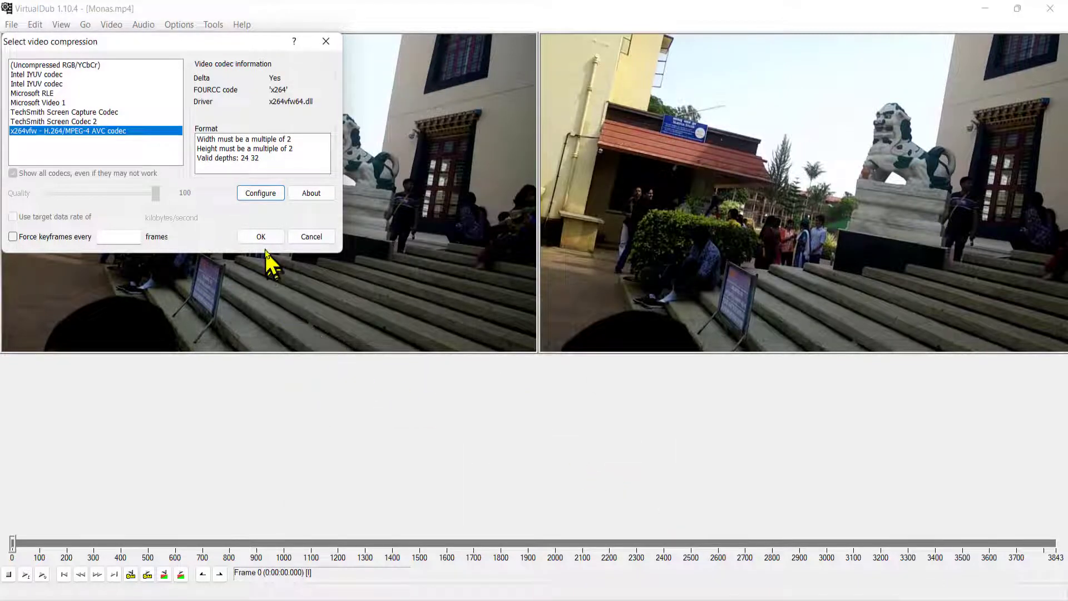
{"action": "left_click", "coordinate": [262, 236]}
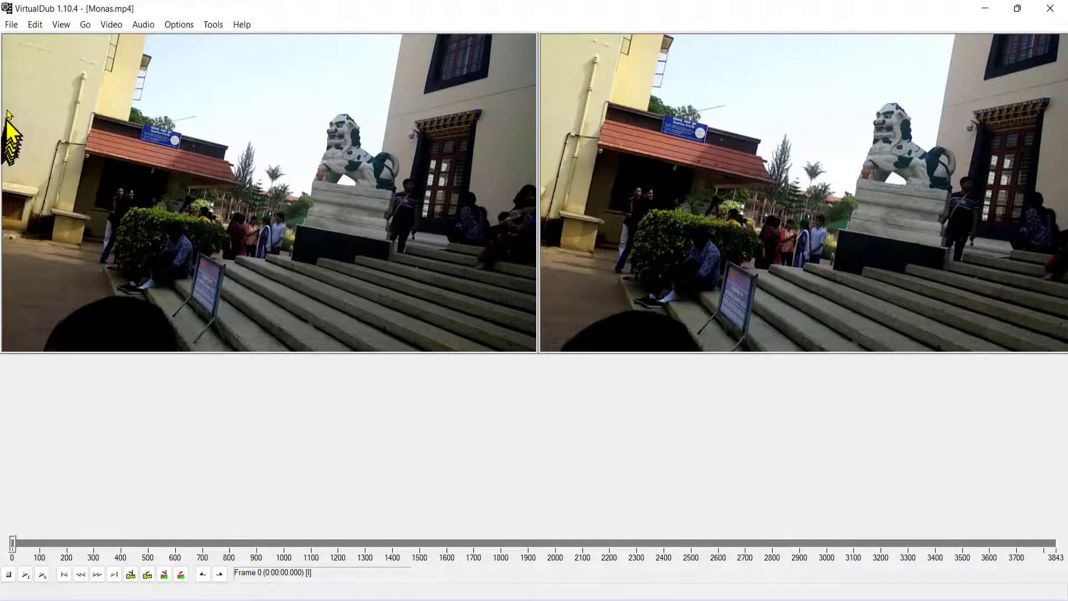
{"action": "left_click", "coordinate": [10, 25]}
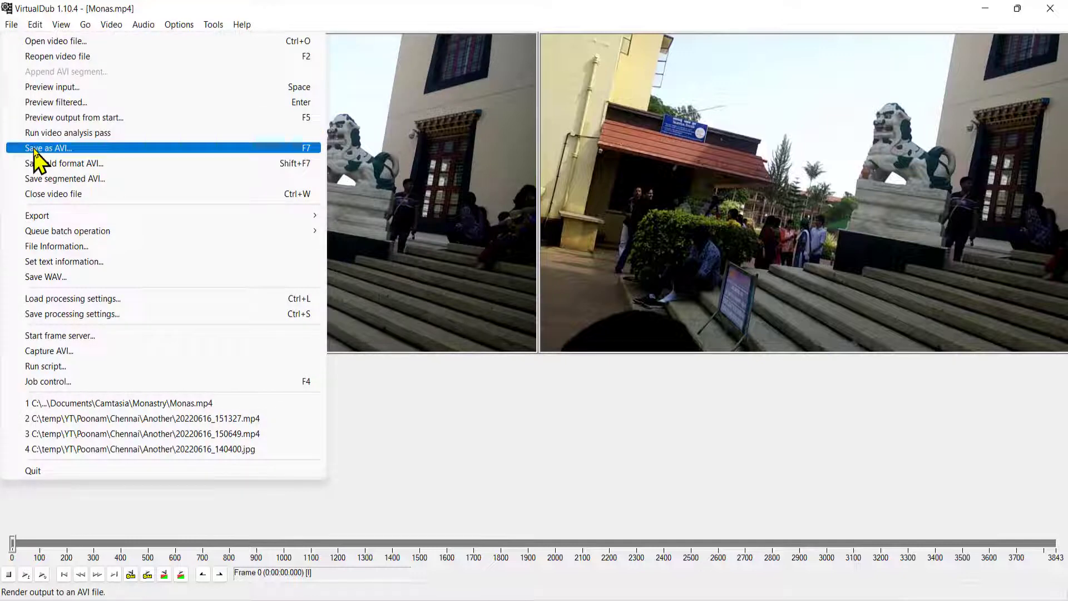
{"action": "mouse_move", "coordinate": [88, 26]}
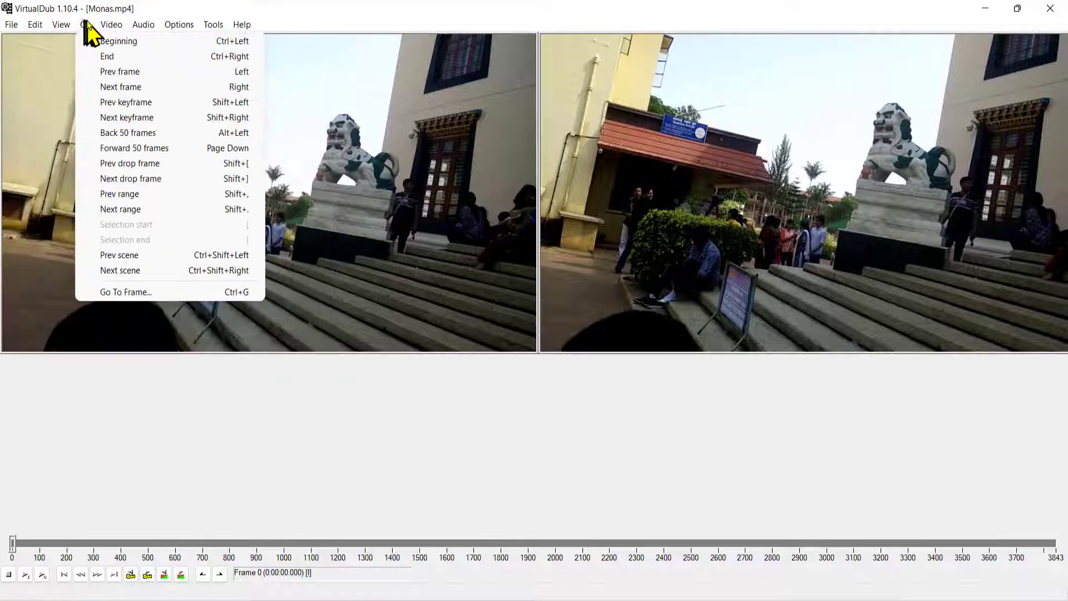
{"action": "left_click", "coordinate": [114, 42]}
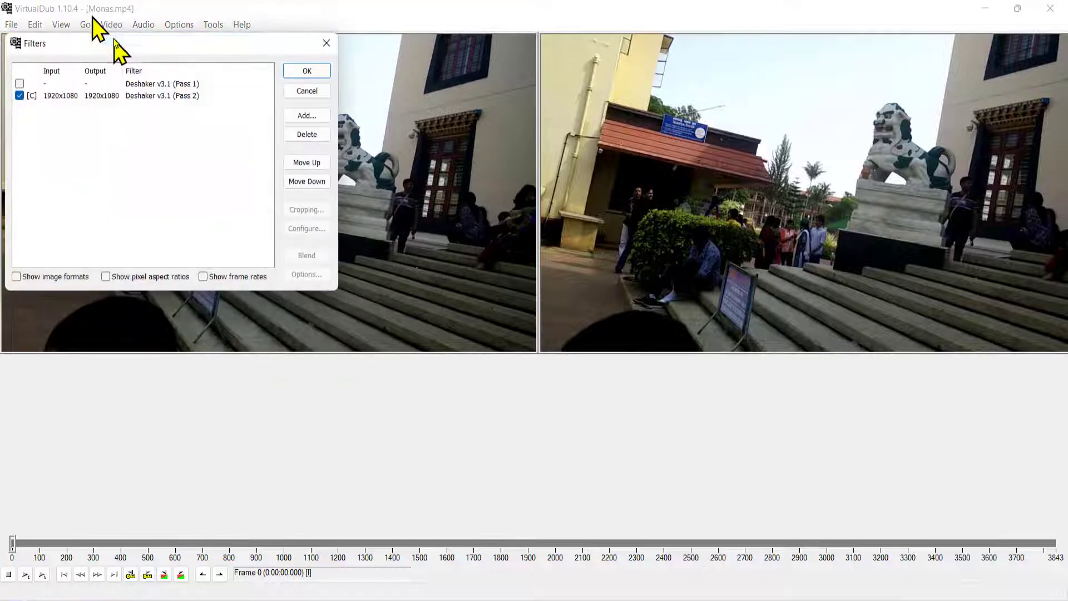
{"action": "left_click", "coordinate": [307, 70]}
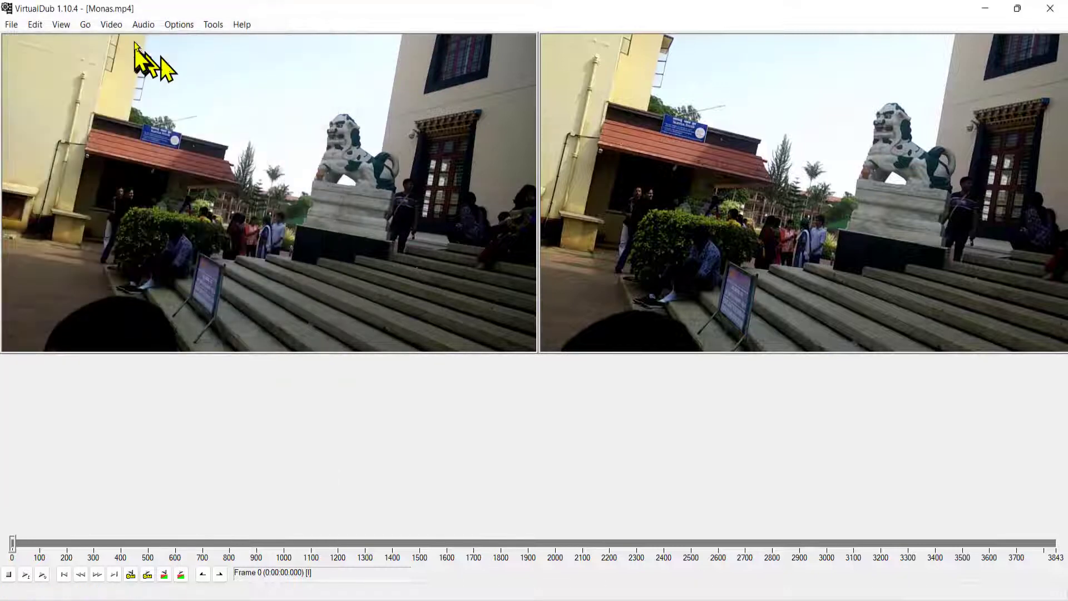
{"action": "left_click", "coordinate": [176, 24]}
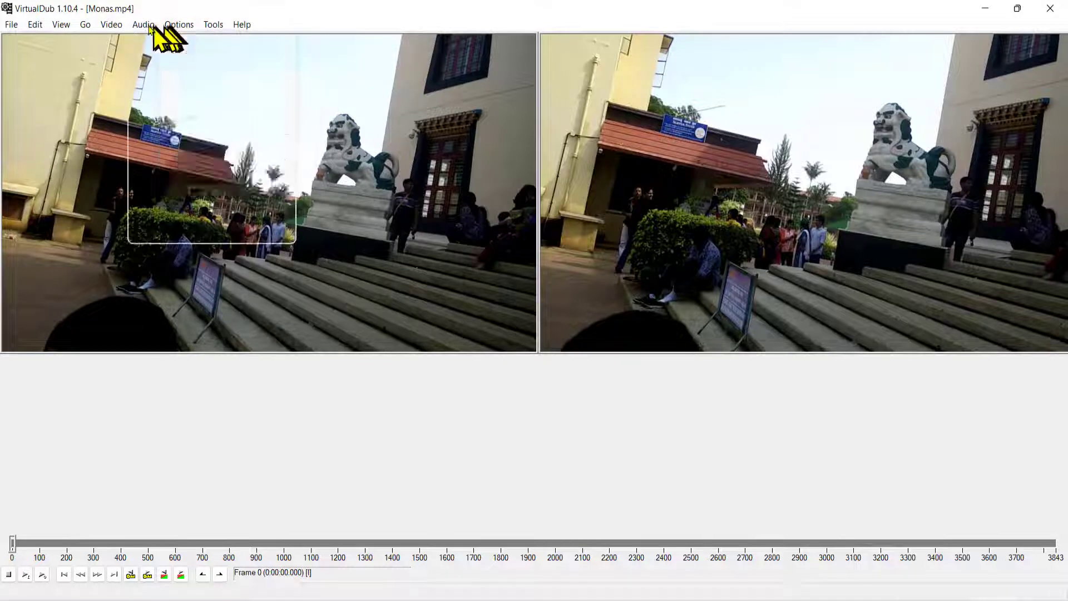
Step: Try a ratefactor of 25.0 in the x264vfw codec configuration, restore it to 1.0 (high quality) and accept the compression settings
{"action": "mouse_move", "coordinate": [111, 28]}
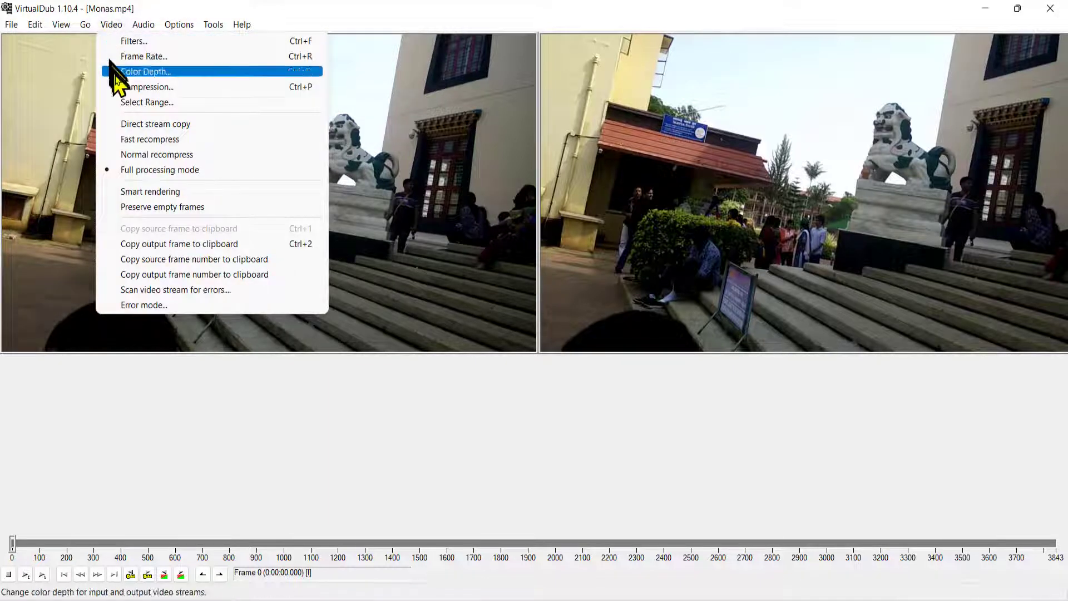
{"action": "left_click", "coordinate": [122, 88]}
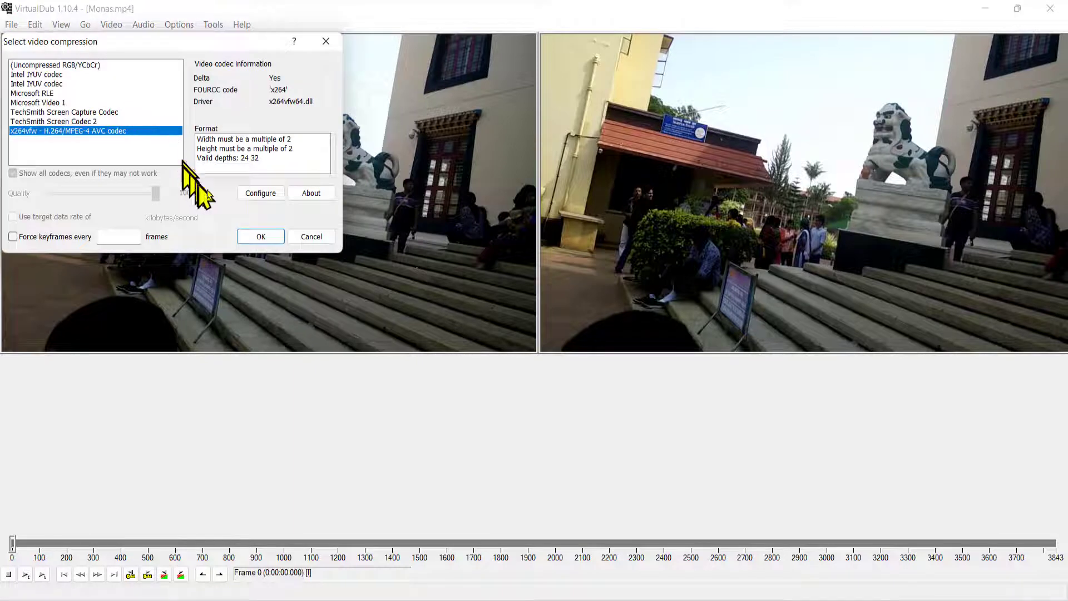
{"action": "left_click", "coordinate": [253, 193]}
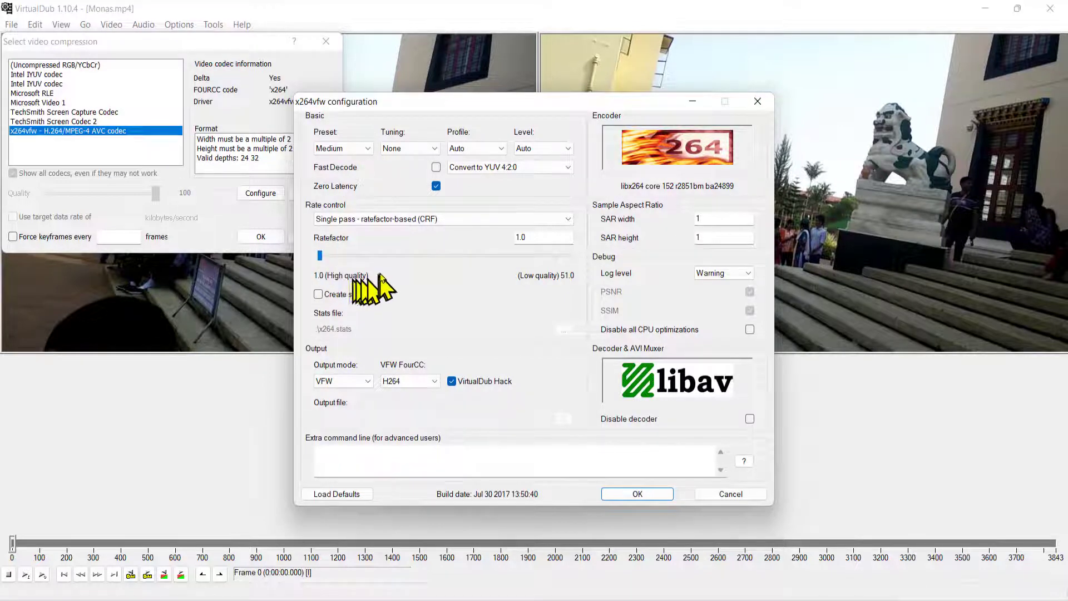
{"action": "left_click_drag", "start_coordinate": [313, 257], "coordinate": [441, 272]}
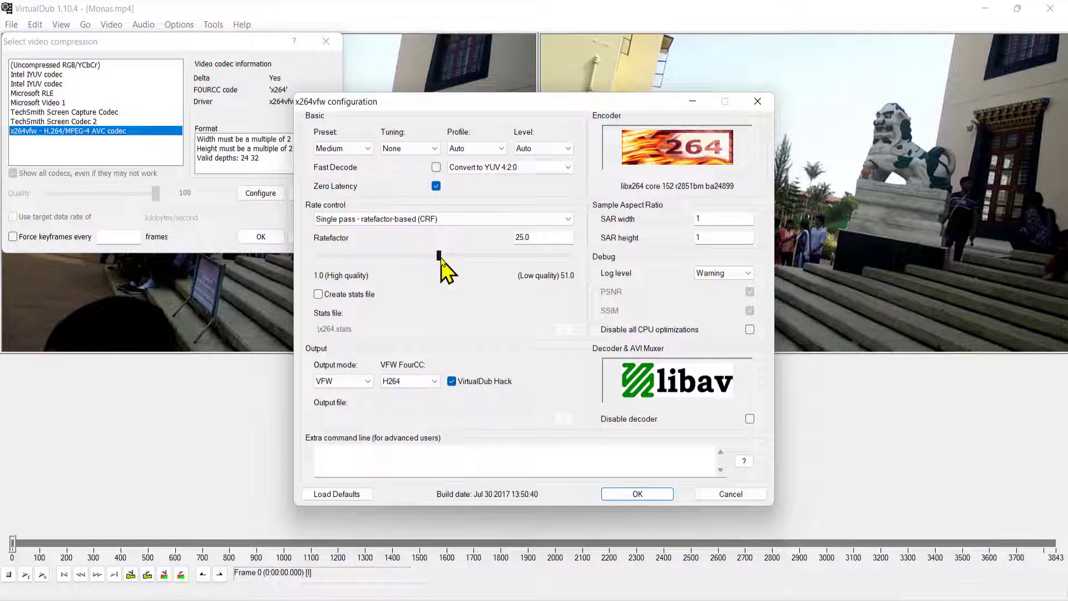
{"action": "left_click_drag", "start_coordinate": [442, 260], "coordinate": [318, 257]}
{"action": "left_click", "coordinate": [624, 496]}
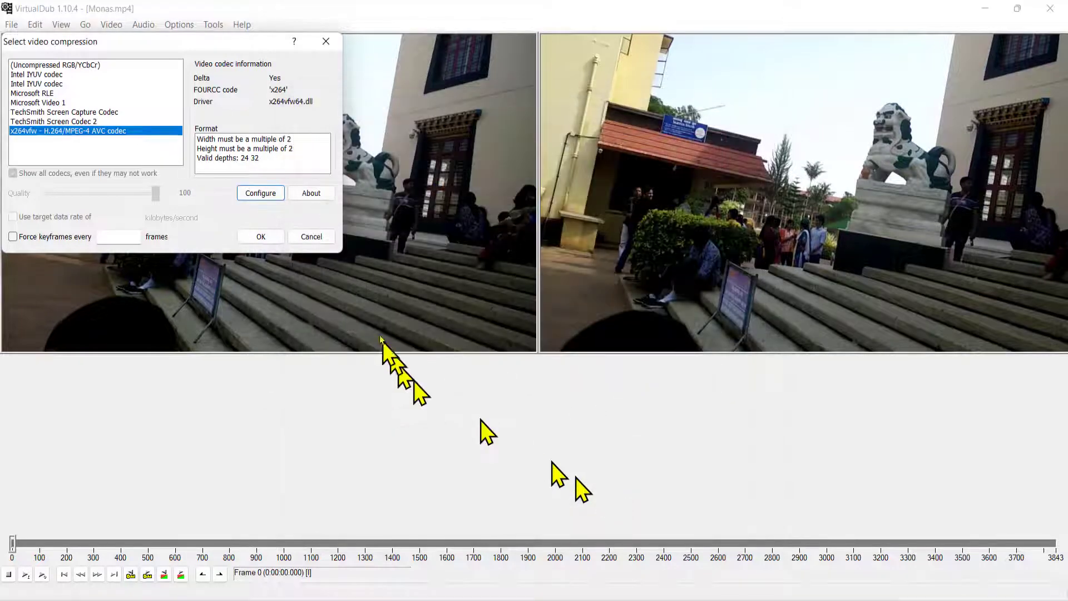
{"action": "left_click", "coordinate": [260, 236]}
Step: Render the stabilized video to an AVI file named Monas.avi in the Documents folder
{"action": "left_click", "coordinate": [14, 24]}
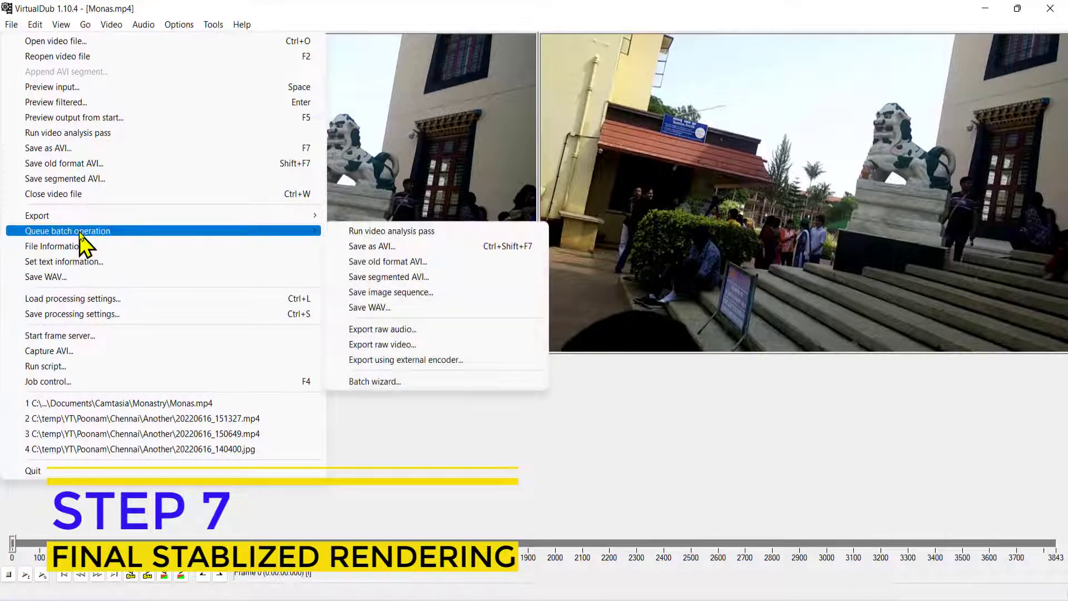
{"action": "left_click", "coordinate": [92, 149]}
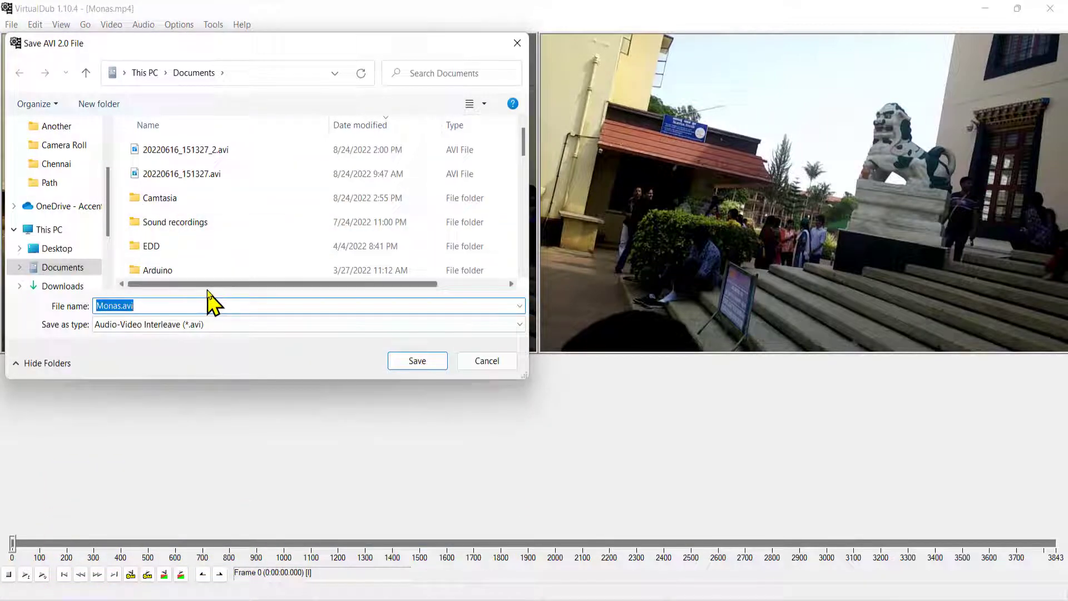
{"action": "left_click", "coordinate": [418, 361]}
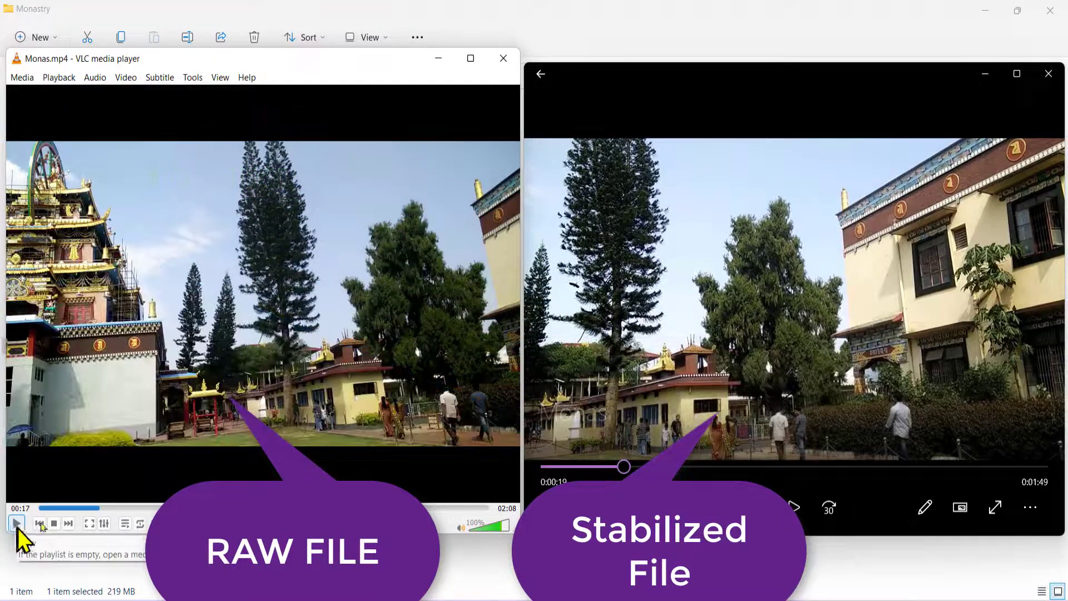
Step: Mute the raw Monas.mp4 in VLC and play it alongside the stabilized video to compare their steadiness
{"action": "left_click", "coordinate": [462, 528]}
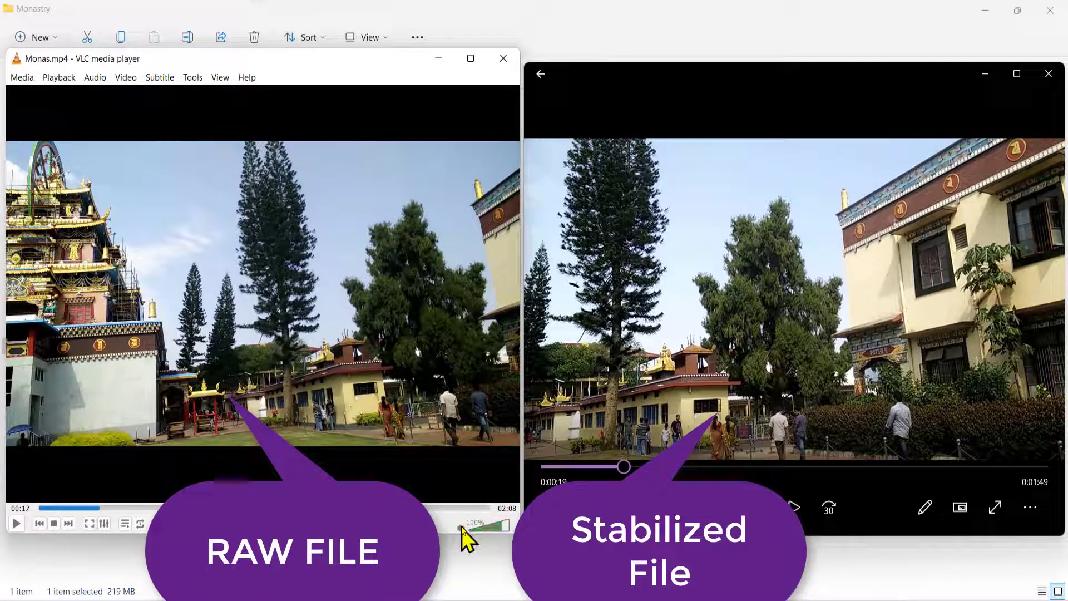
{"action": "left_click", "coordinate": [12, 525]}
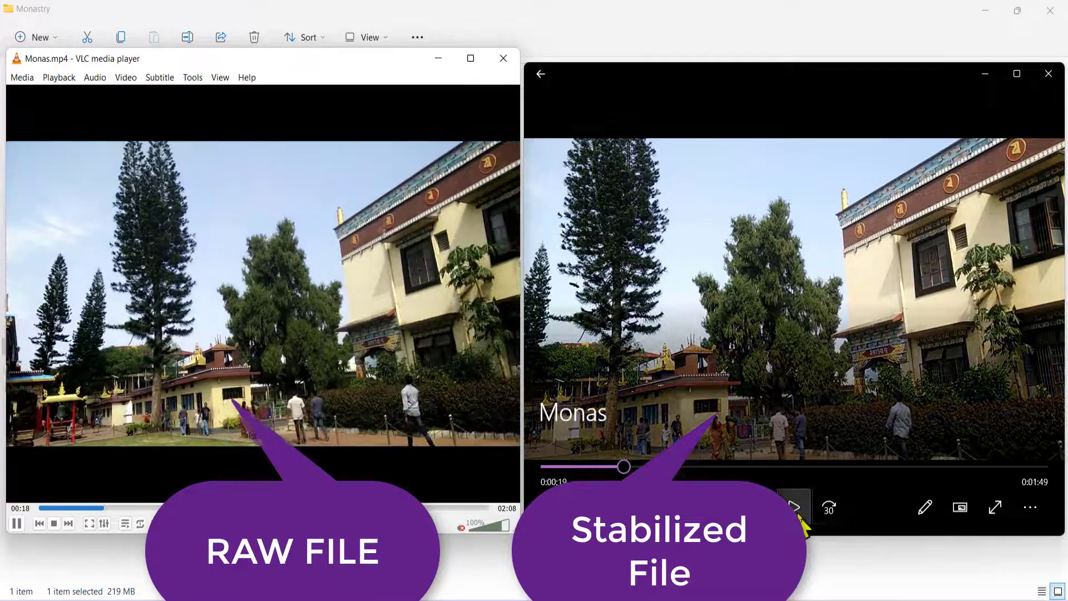
{"action": "left_click", "coordinate": [796, 509]}
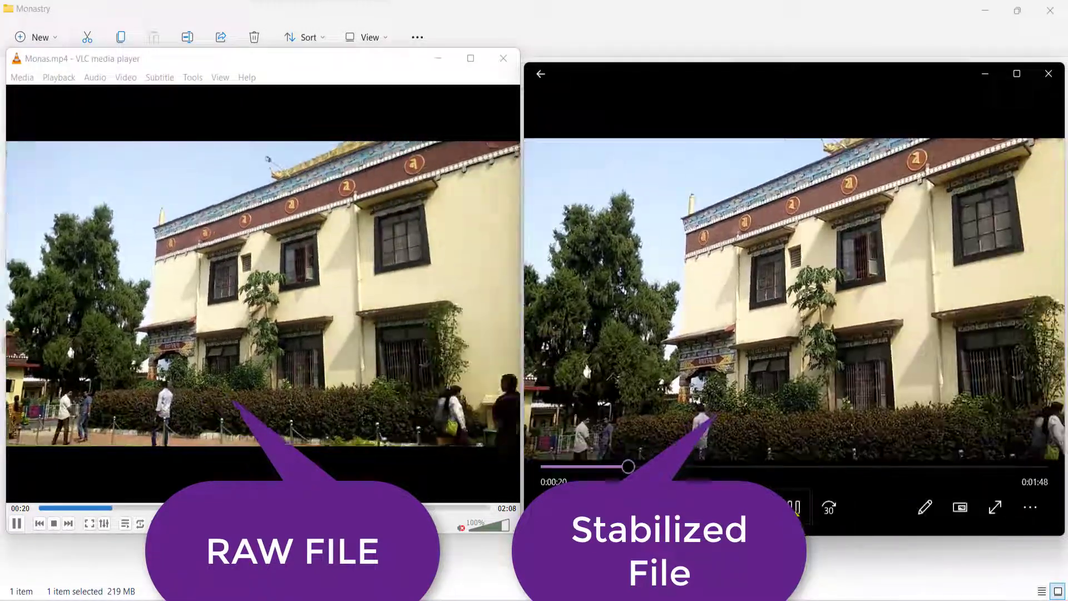